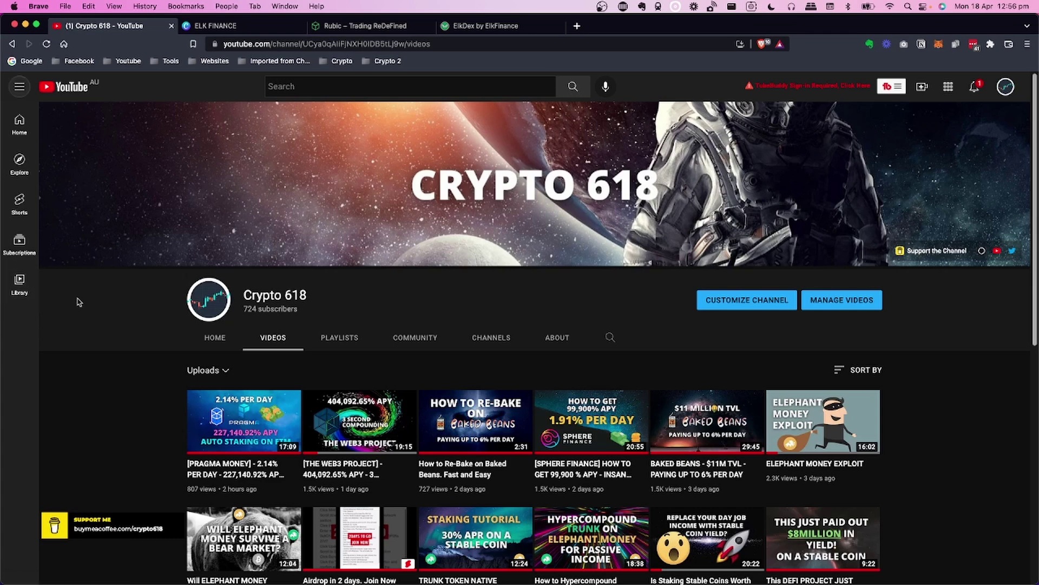
click(215, 25)
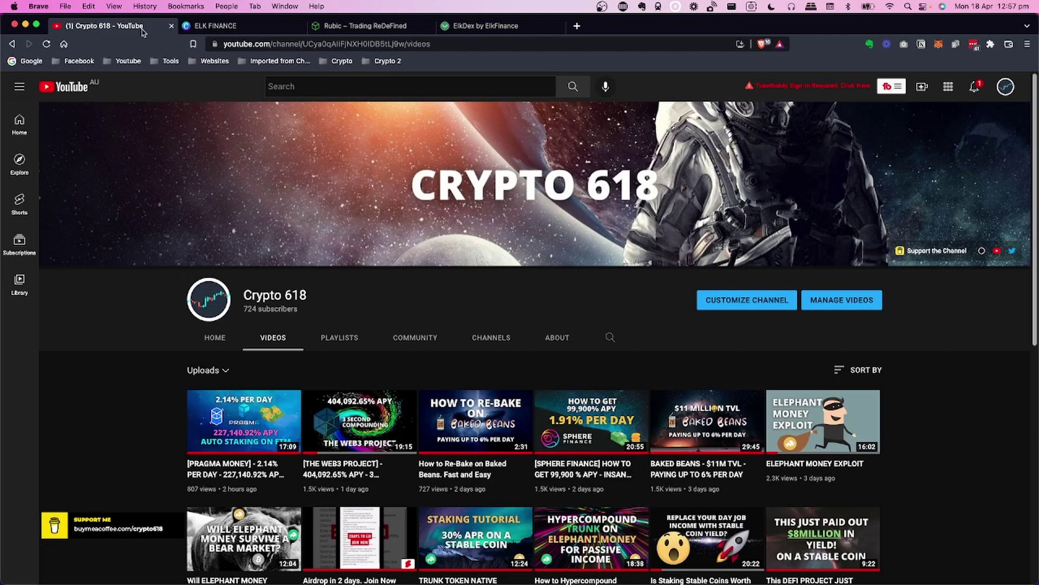
click(138, 26)
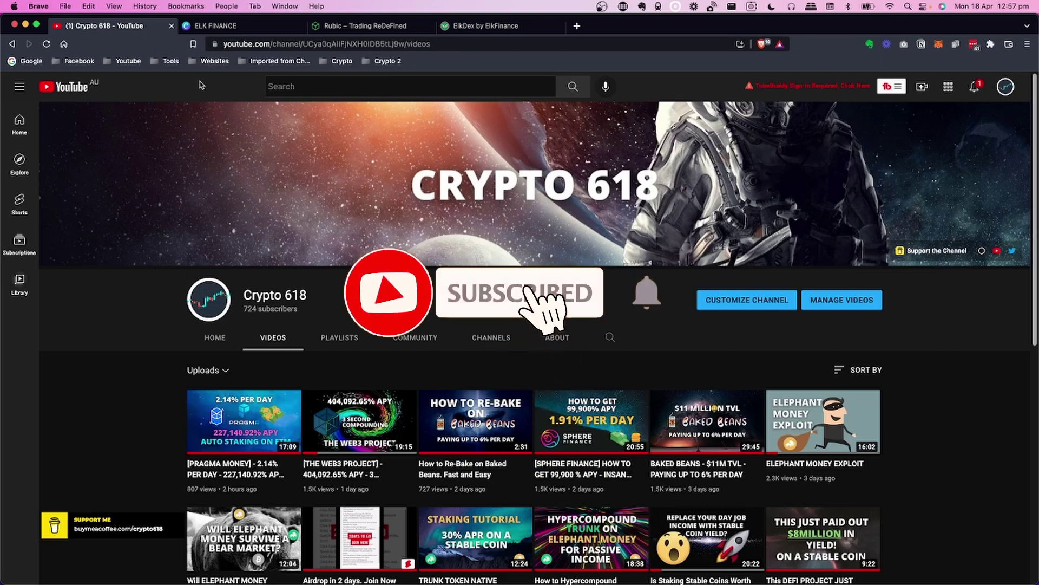
click(270, 27)
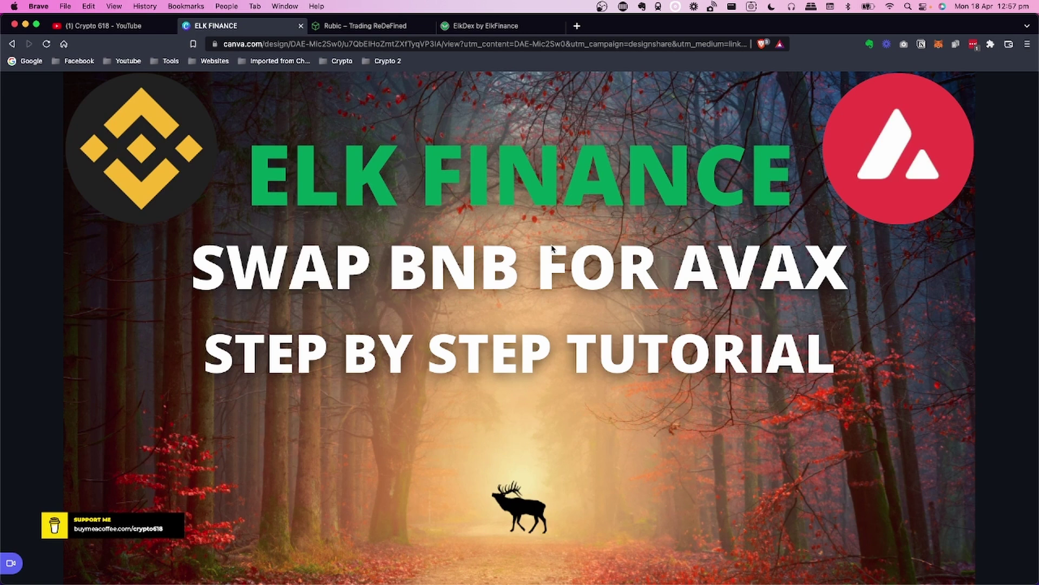
- Launch the Rubic swap app from its website and choose BNB on the Binance chain as the token to pay
click(401, 29)
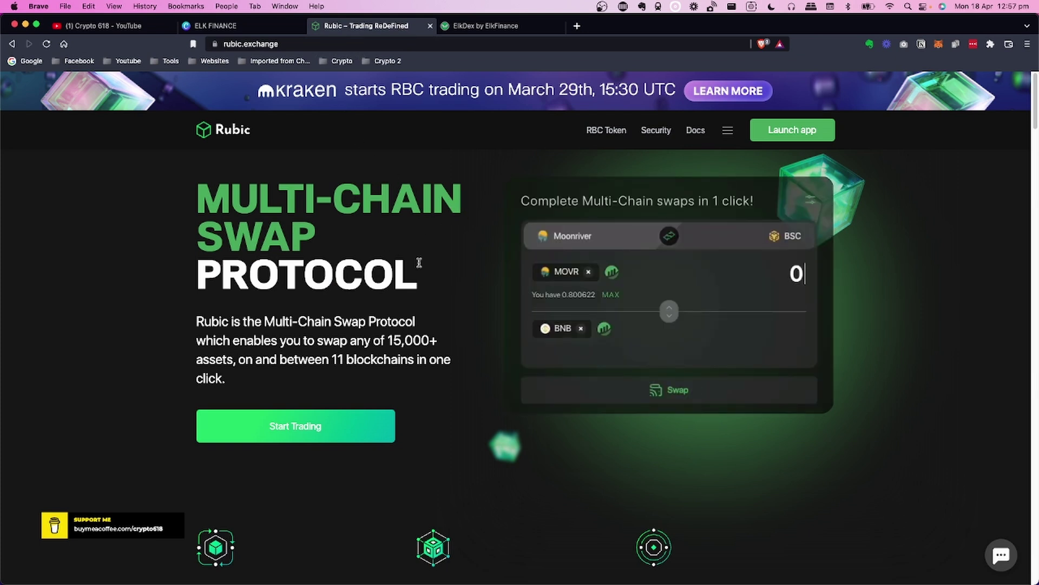
click(786, 130)
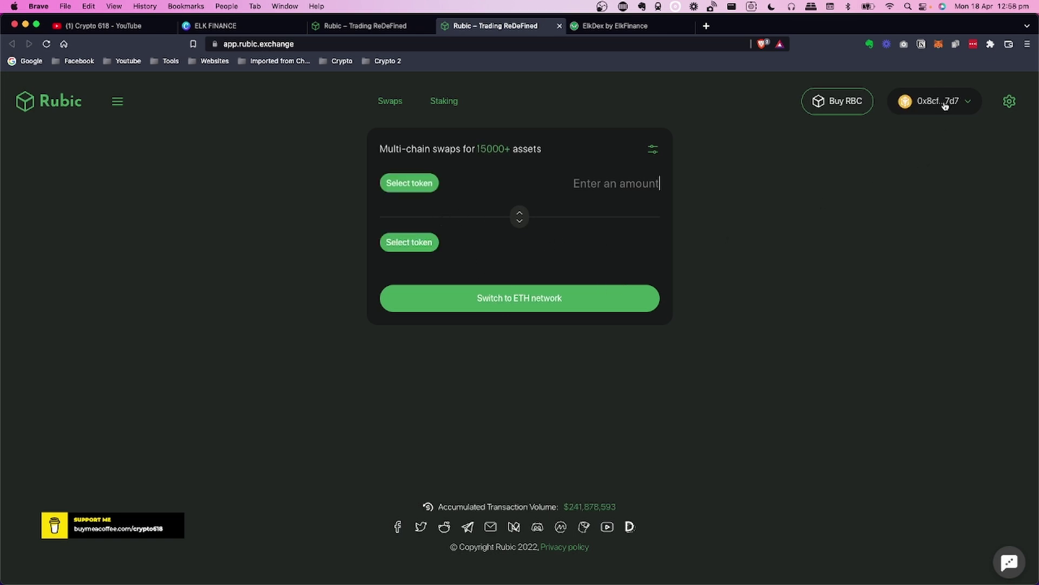
click(426, 185)
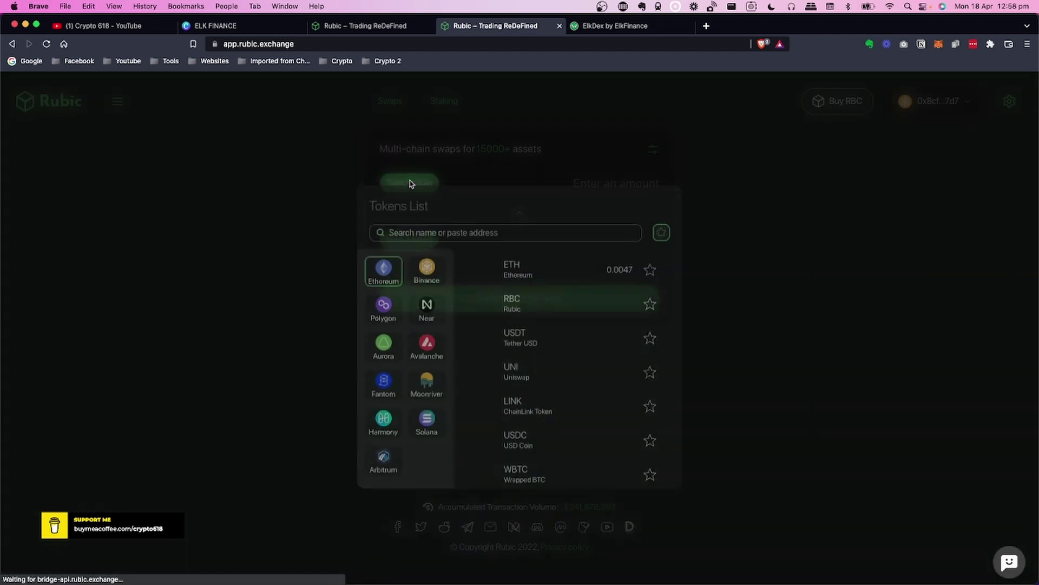
click(426, 265)
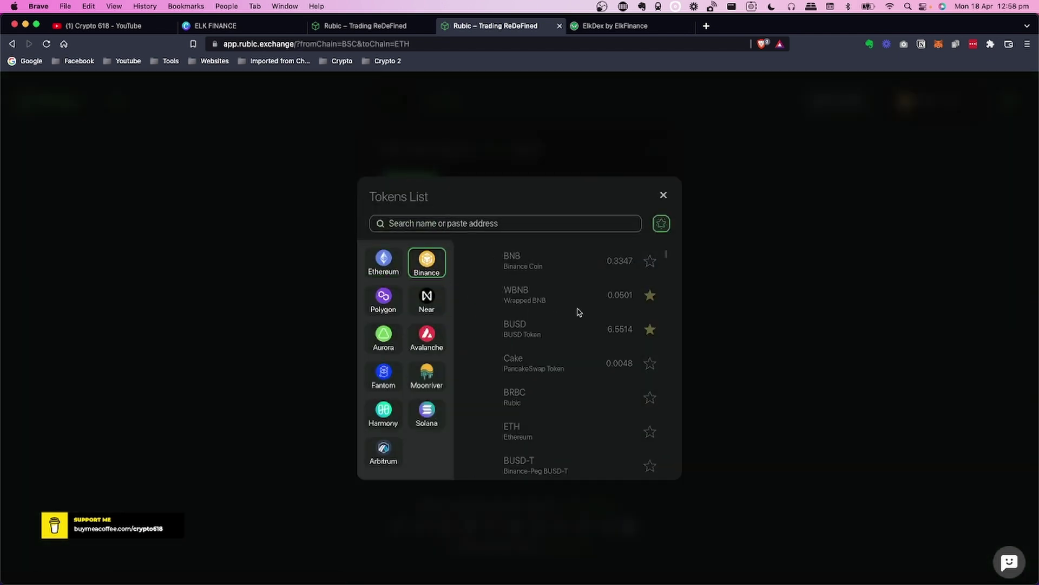
click(562, 262)
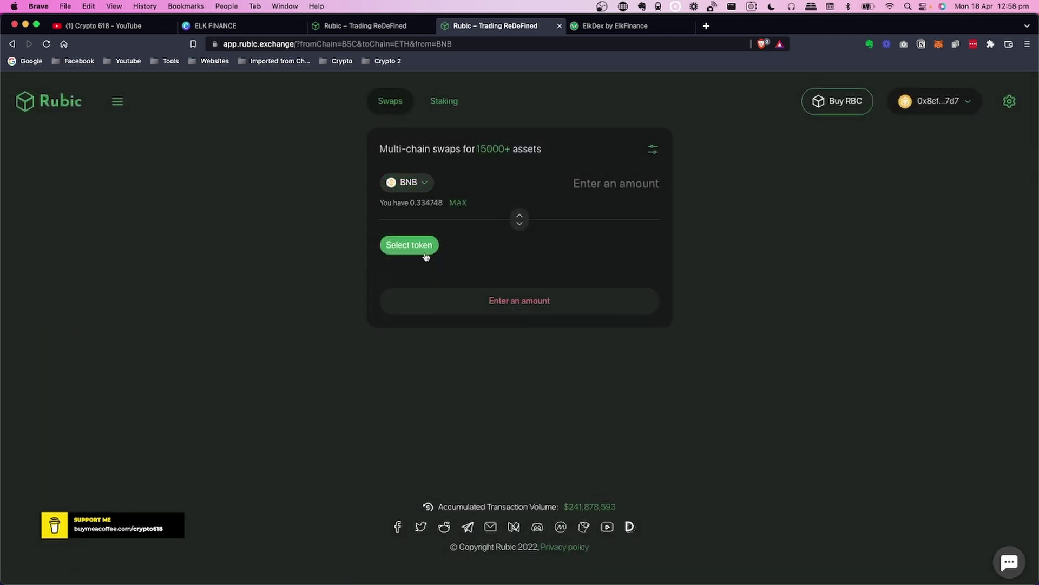
- Choose AVAX on the Avalanche chain as the token to receive in the Rubic swap
click(424, 253)
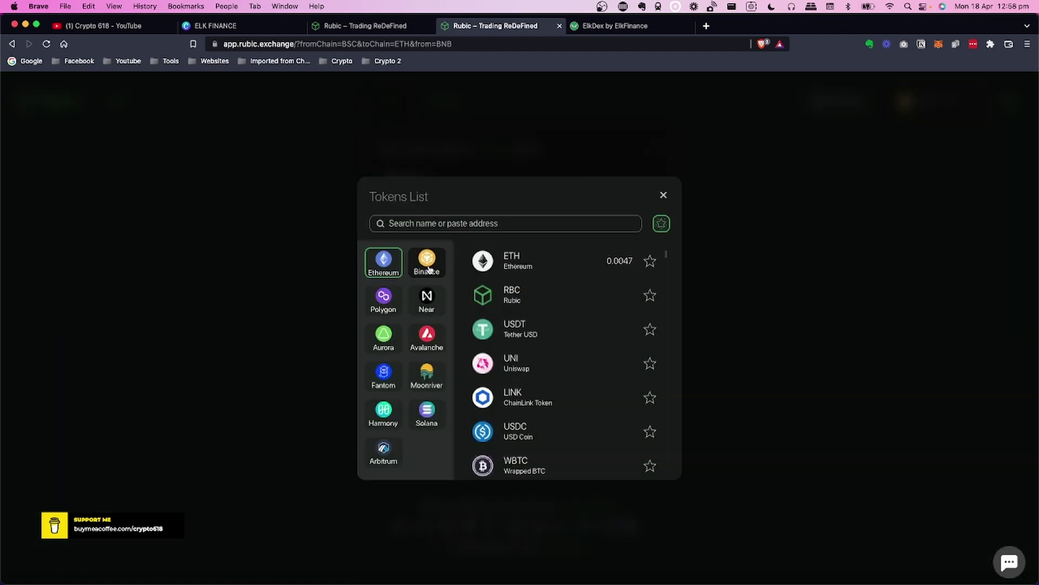
click(426, 336)
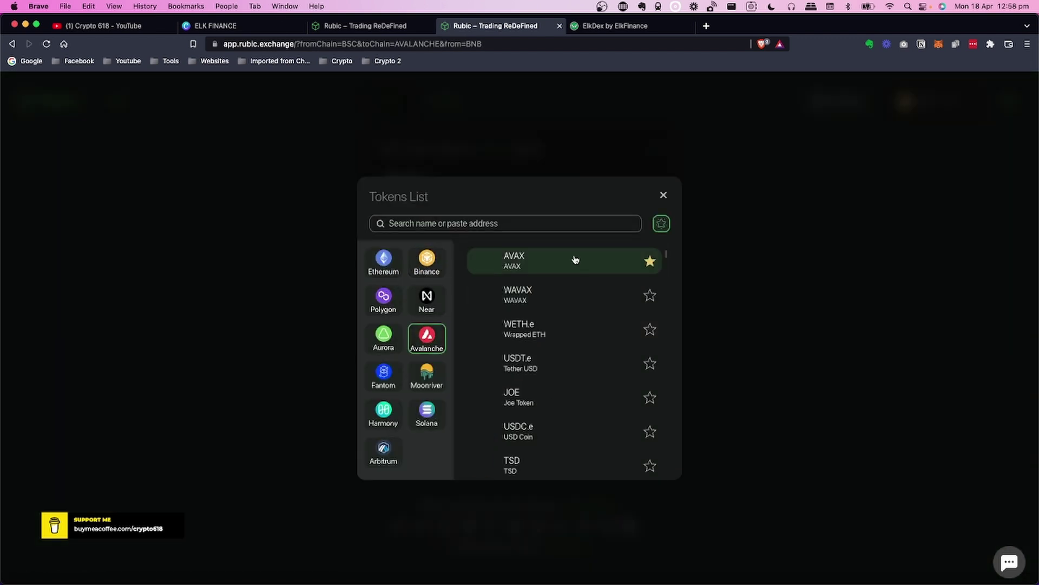
click(576, 258)
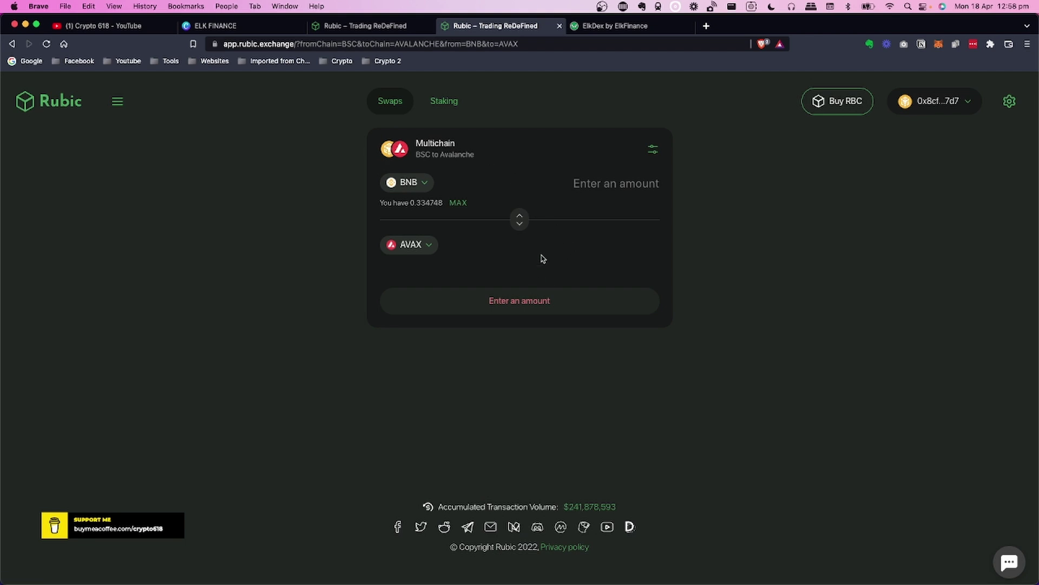
- Compare the BNB to AVAX quotes for 0.1 and 0.3 BNB, leaving the amount at 0.1 BNB
click(635, 183)
text(0)
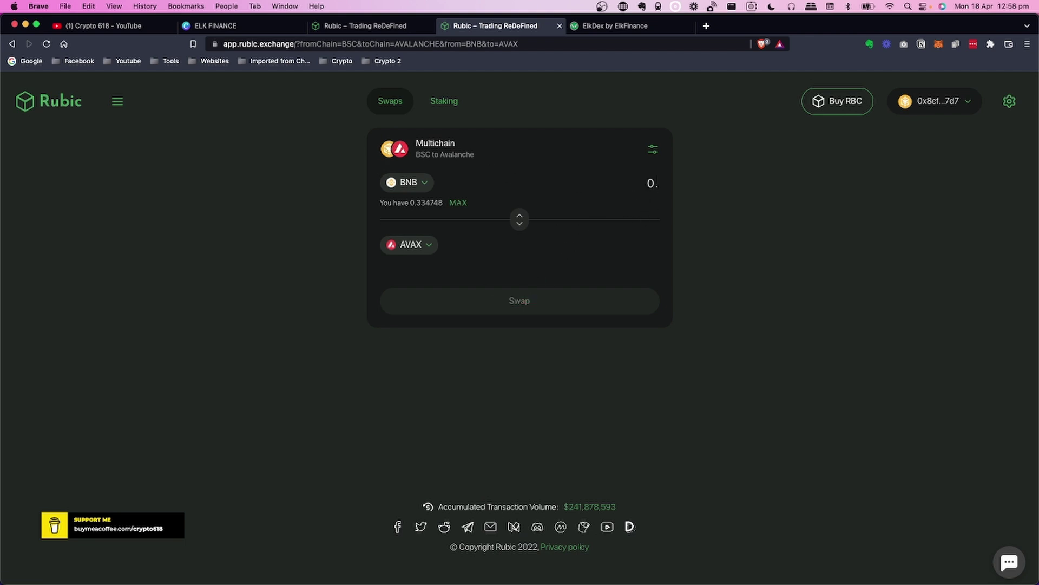
text(.1)
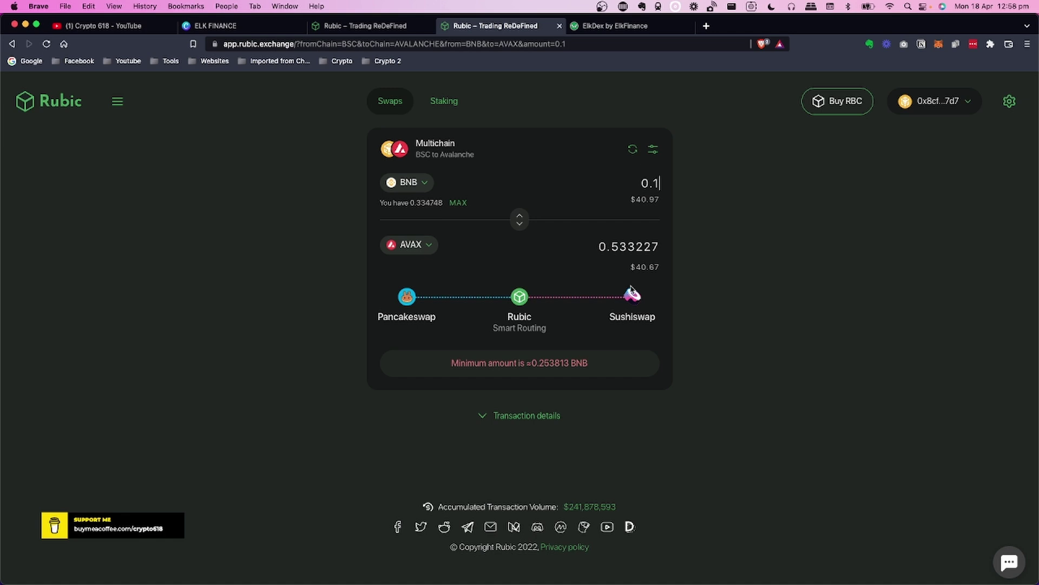
key(BackSpace)
text(3)
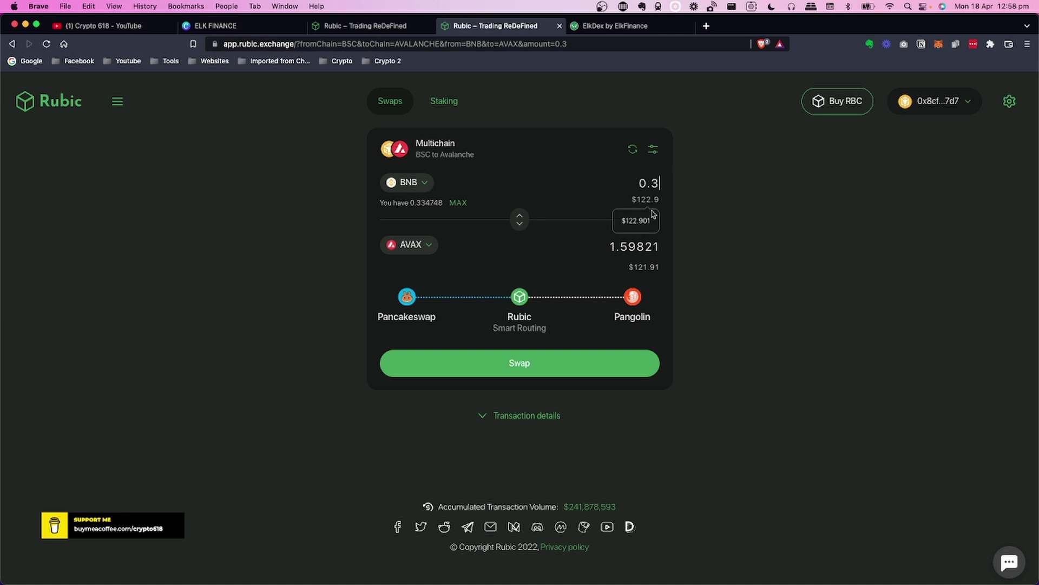
key(BackSpace)
text(1)
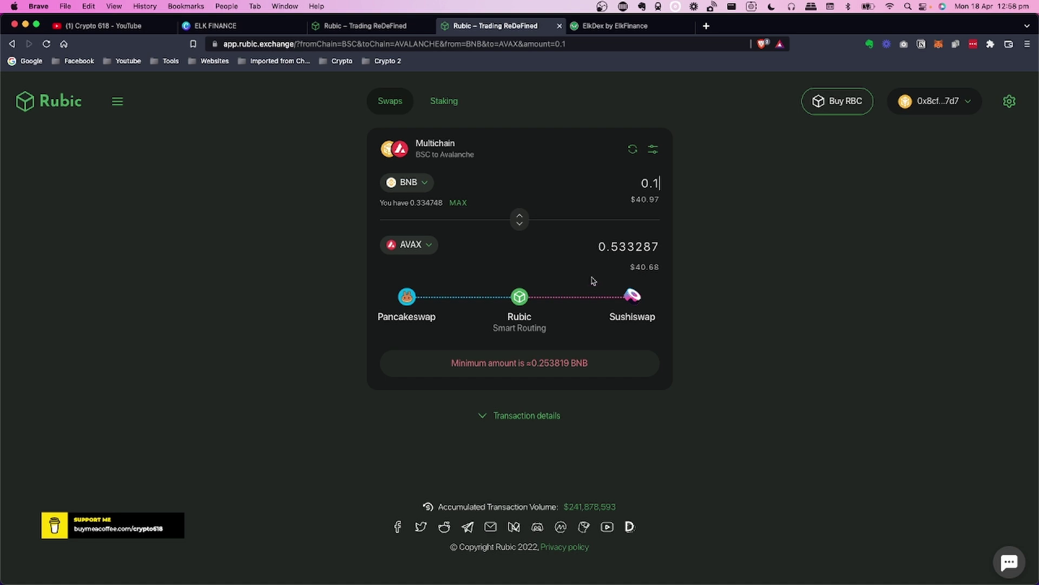
- Switch to the ElkDex swap page and review its list of supported chains, keeping BNB Chain selected
click(608, 28)
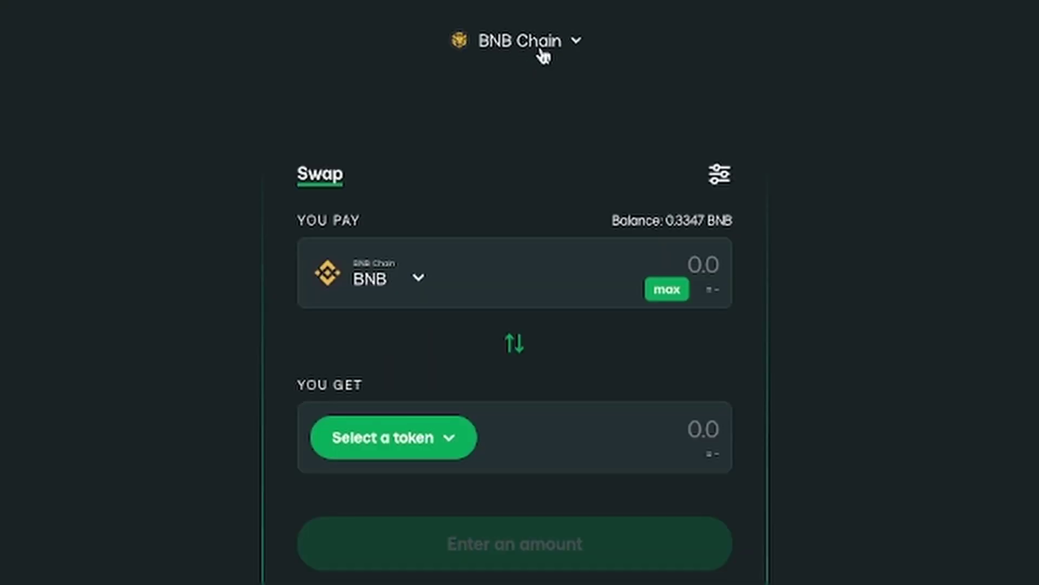
click(543, 56)
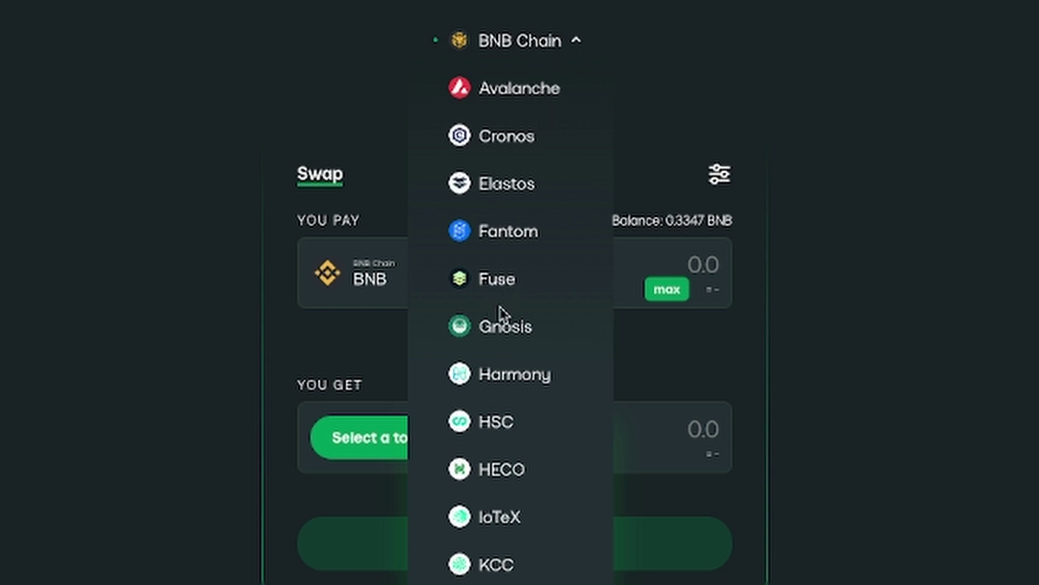
click(663, 42)
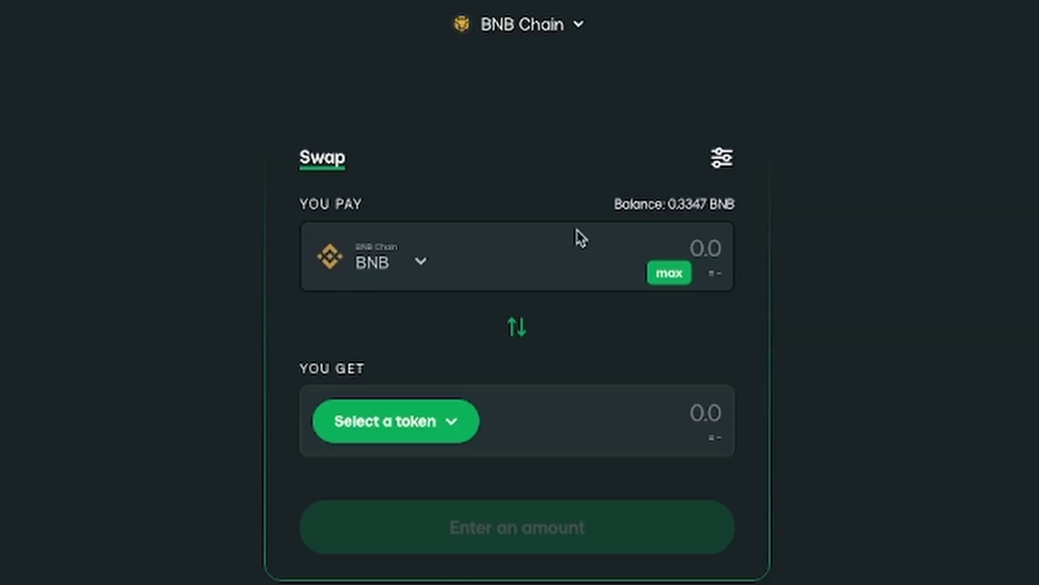
- Set the ElkDex swap to pay 0.05 BNB and receive the ELK token
click(570, 202)
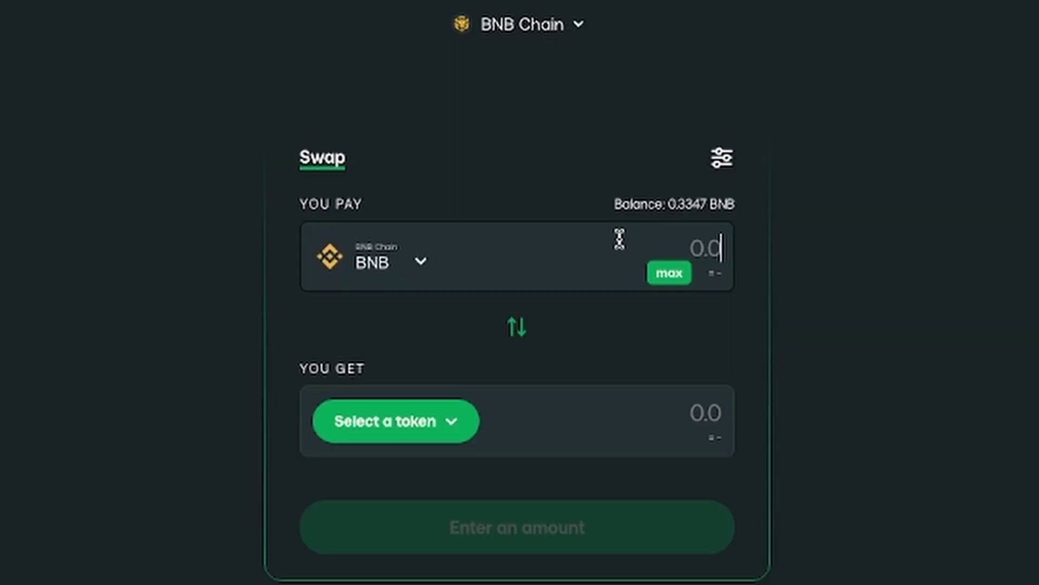
text(0.1)
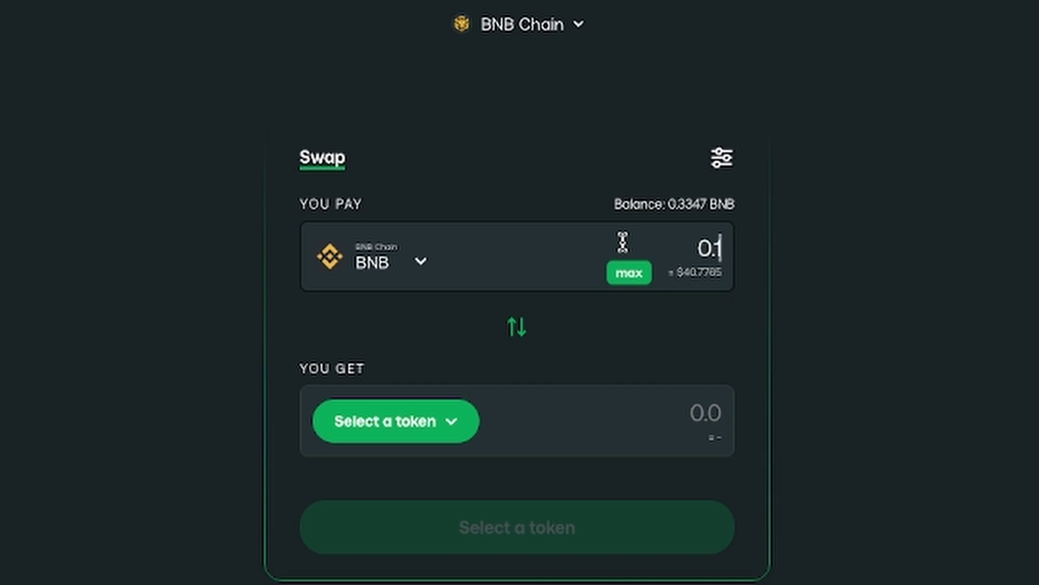
key(BackSpace)
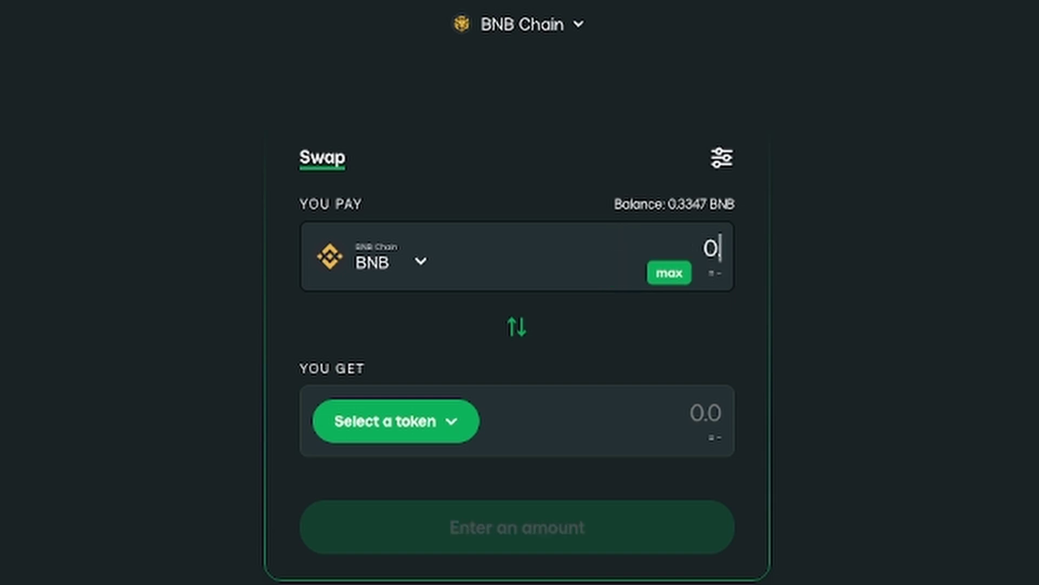
text(5)
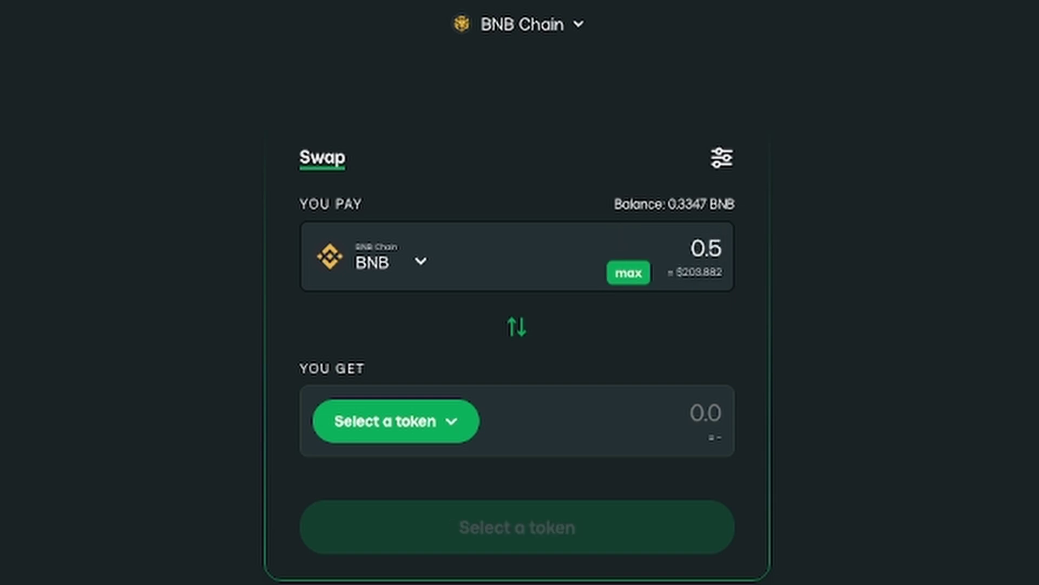
key(BackSpace)
text(0)
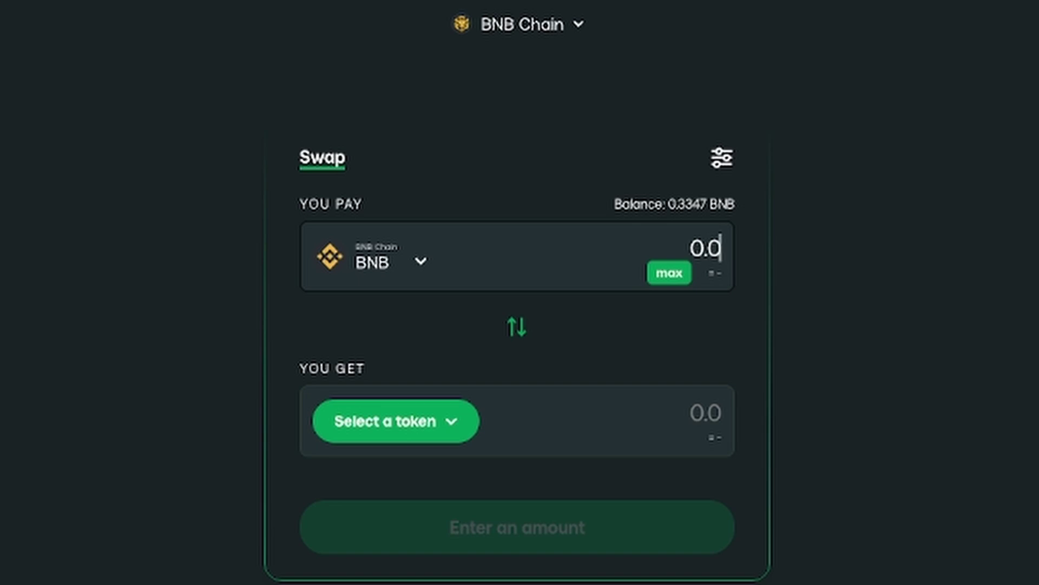
text(5)
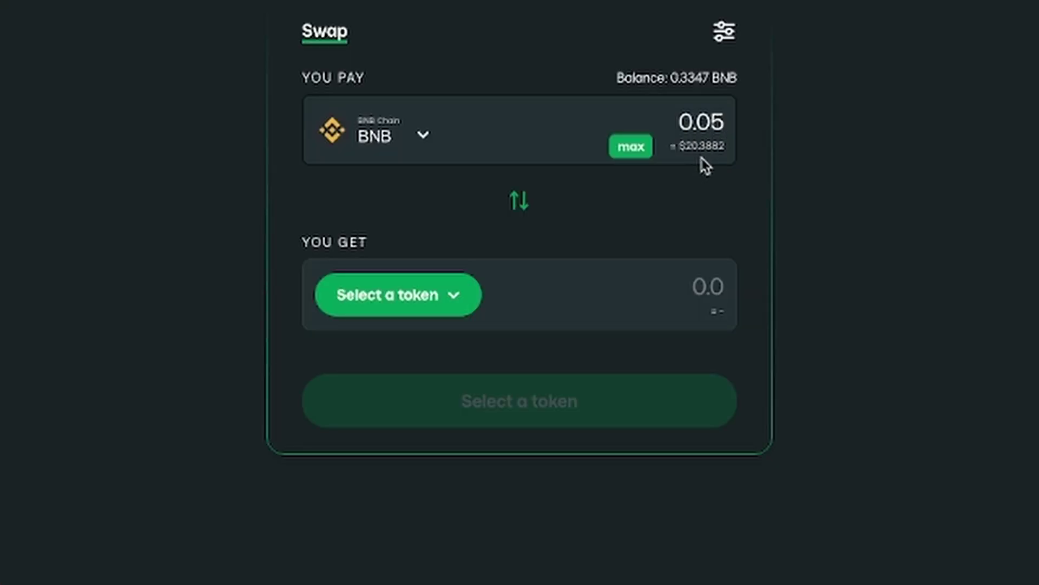
click(380, 301)
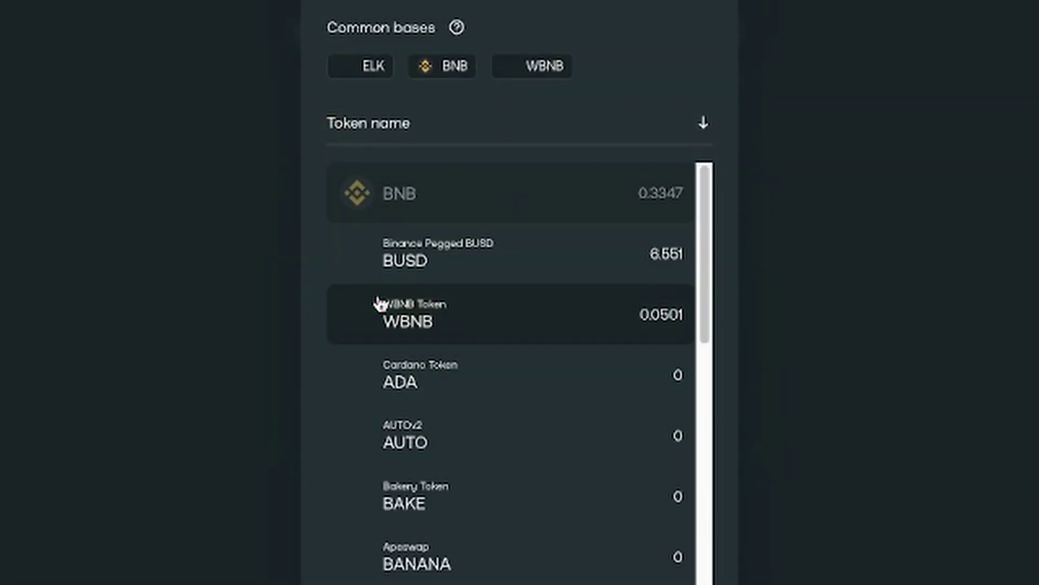
click(365, 71)
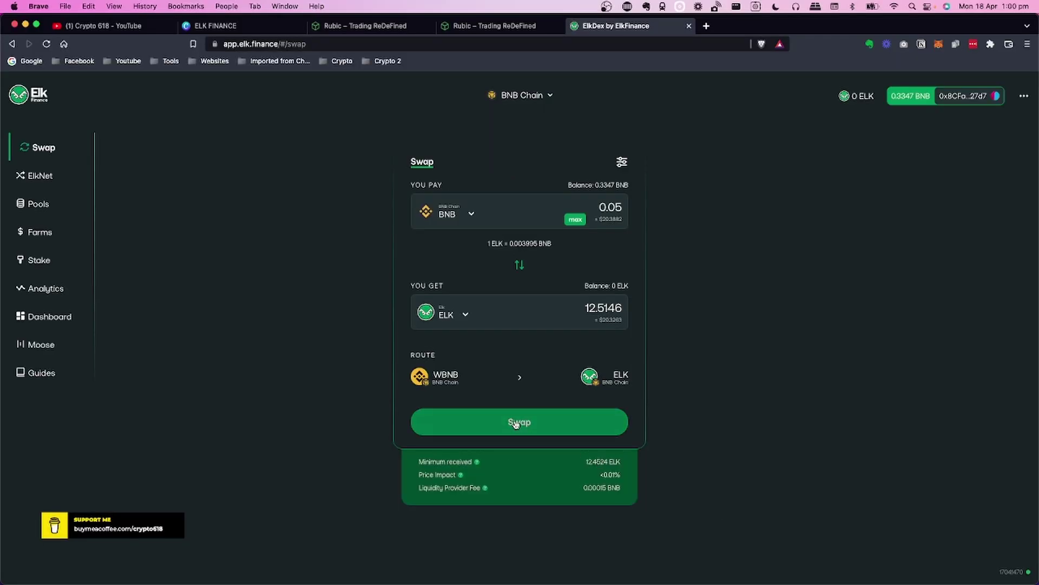
- Submit the swap of 0.05 BNB for ELK and approve the transaction in the MetaMask wallet
click(516, 423)
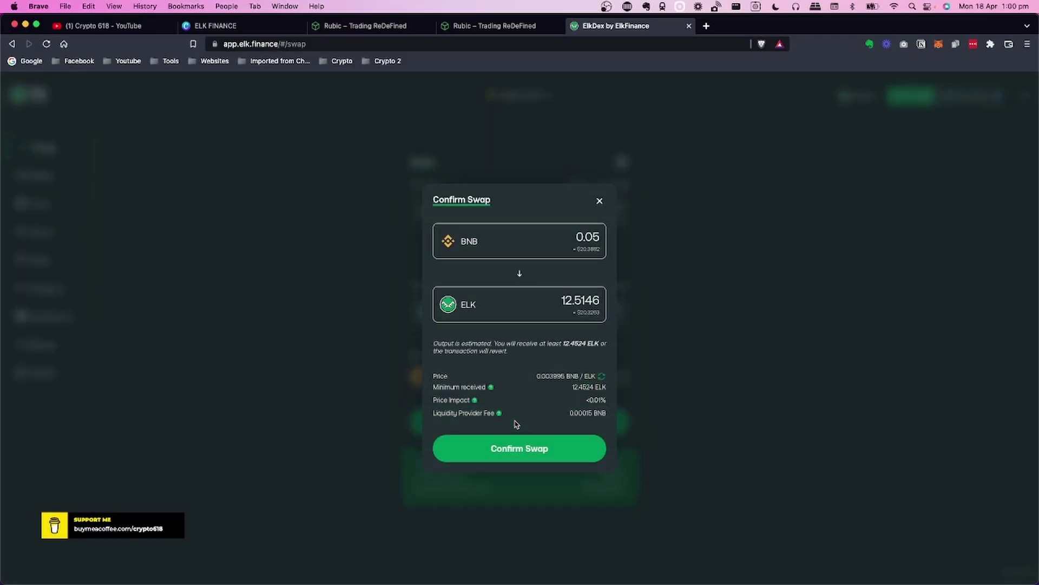
click(537, 449)
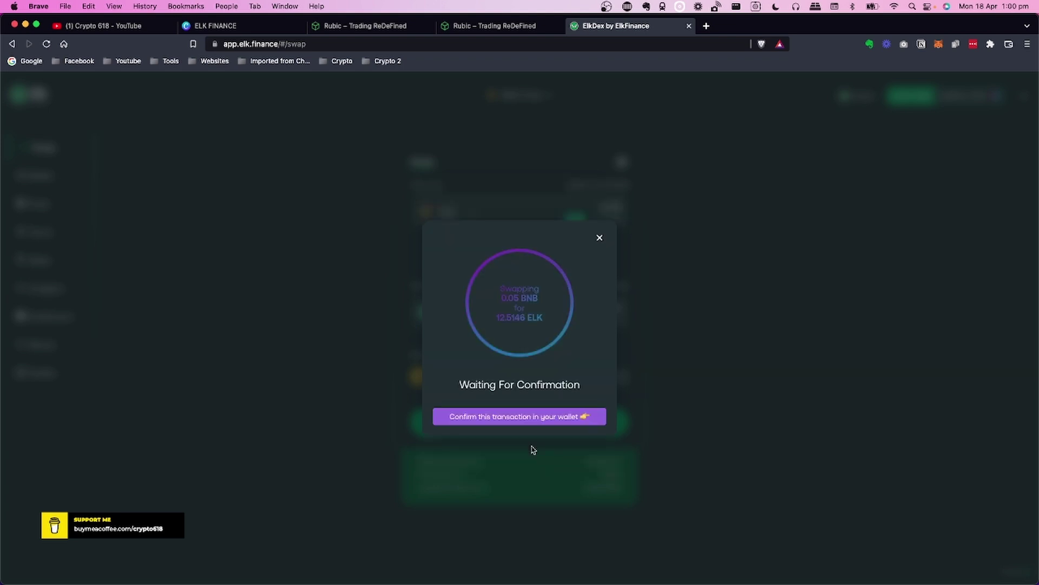
scroll(969, 303, down, 2)
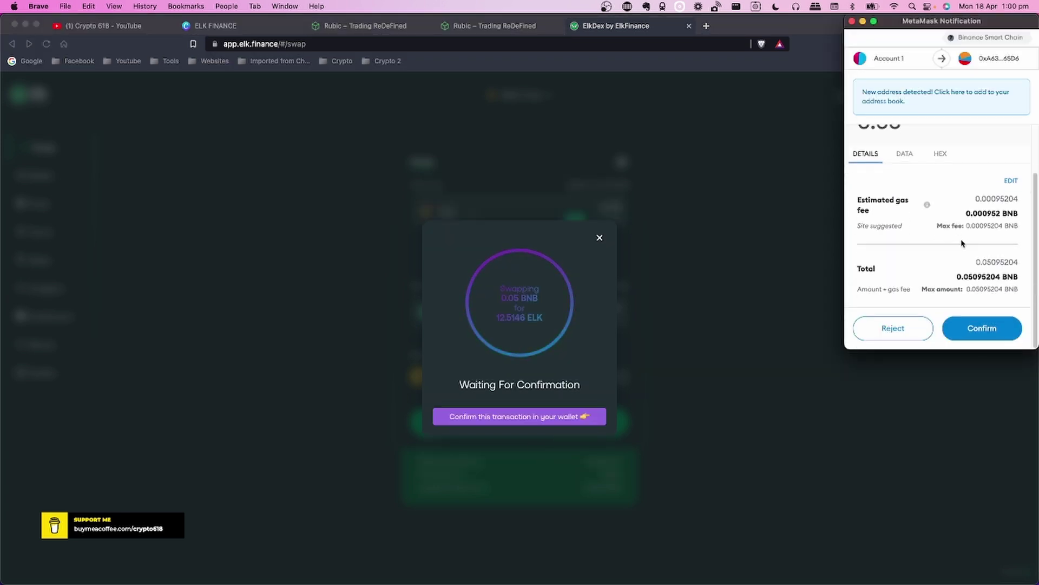
click(984, 333)
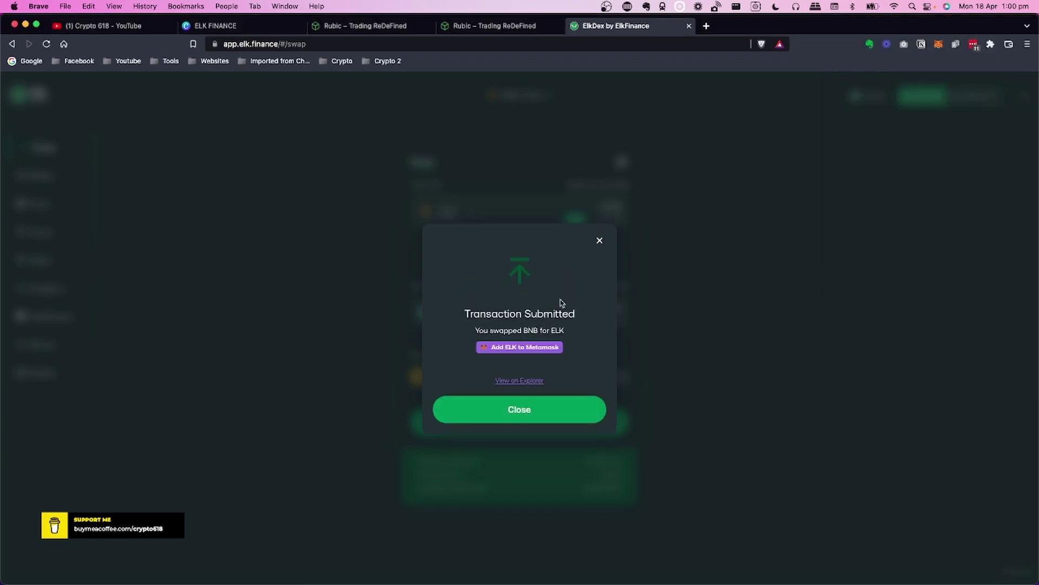
- Add the suggested ELK token to MetaMask and dismiss the submitted transaction message
click(516, 349)
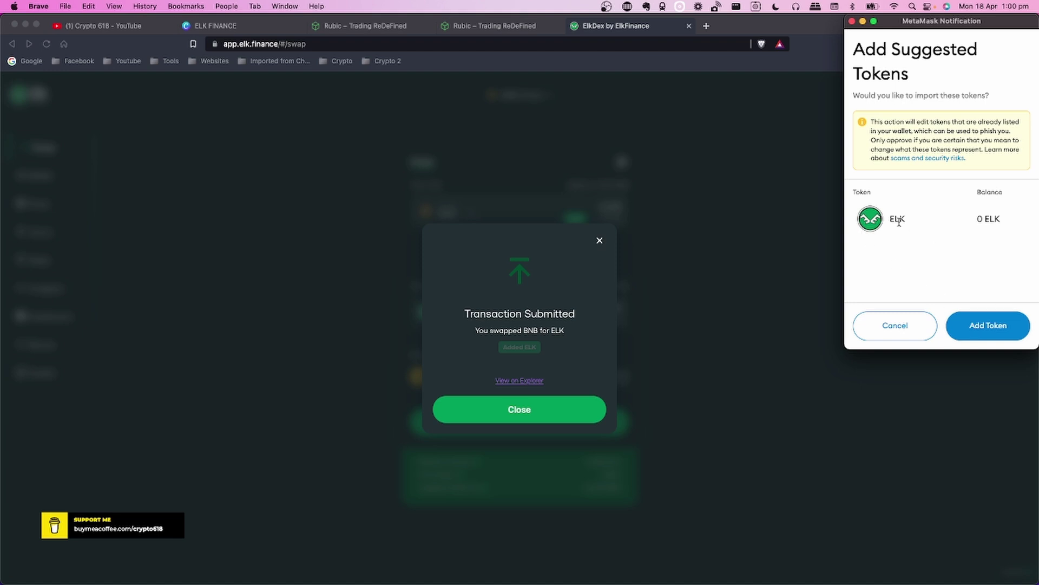
click(995, 329)
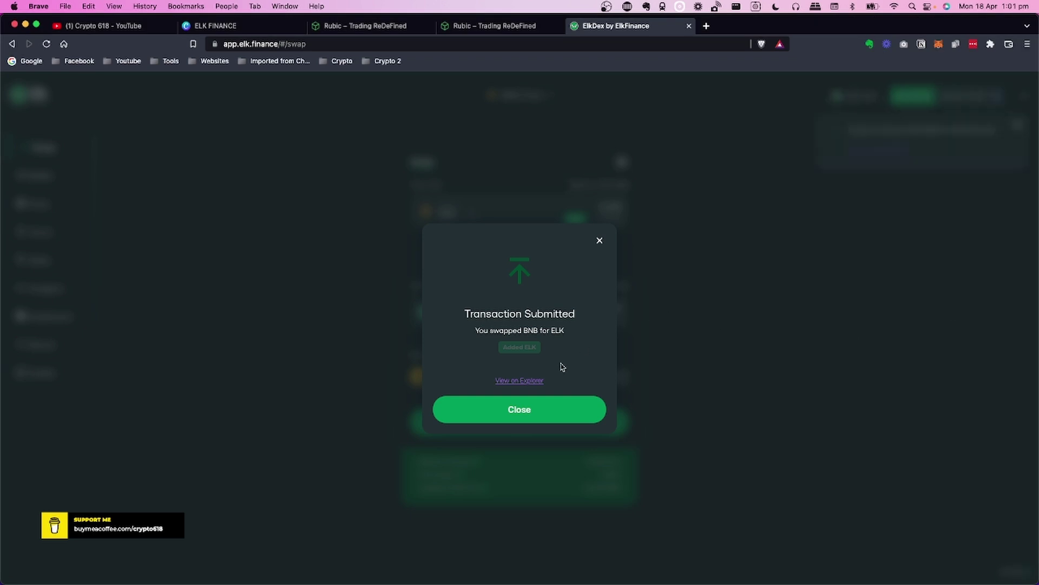
click(515, 410)
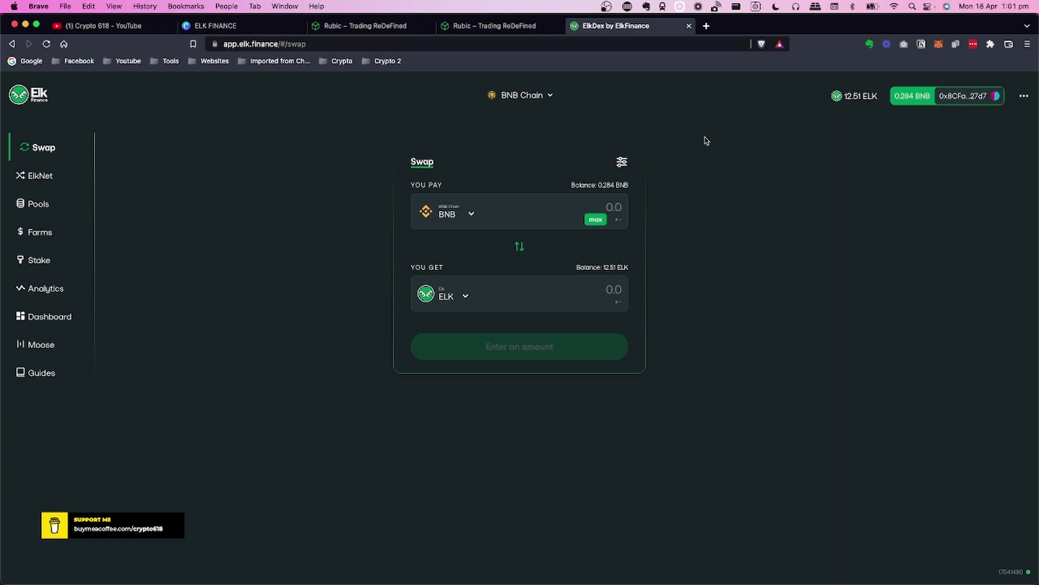
- Open the ElkNet cross-chain transfer page and review its current limitations
click(40, 181)
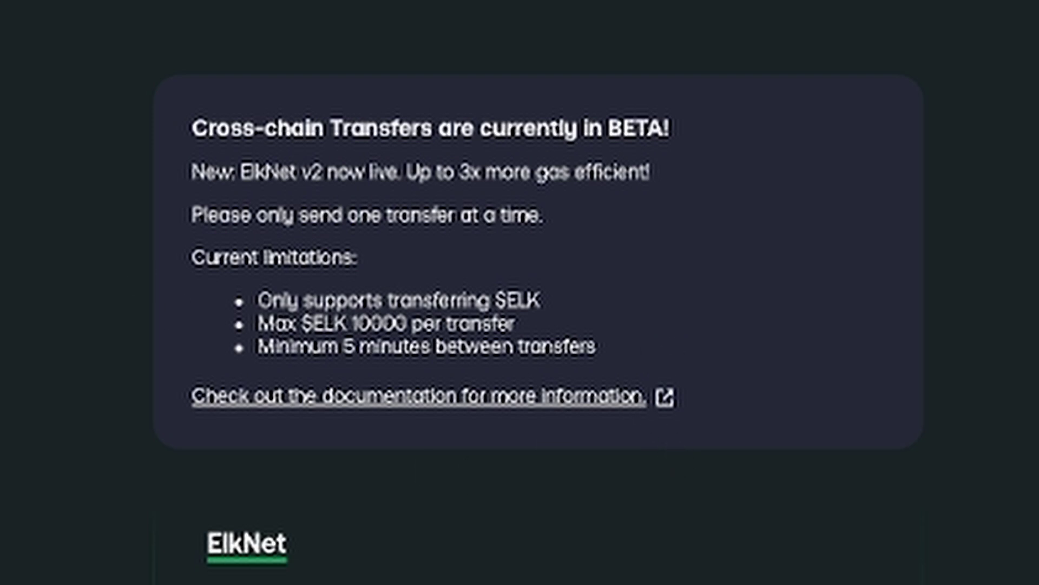
scroll(567, 403, down, 5)
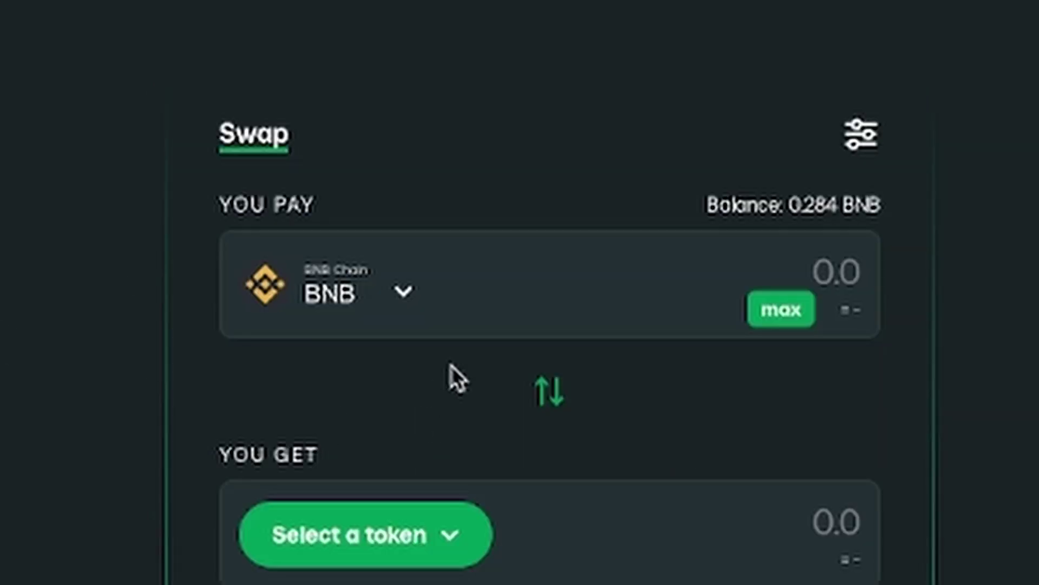
- Check on the swap page how much BUSD is needed to receive 10000 ELK
click(383, 302)
click(420, 553)
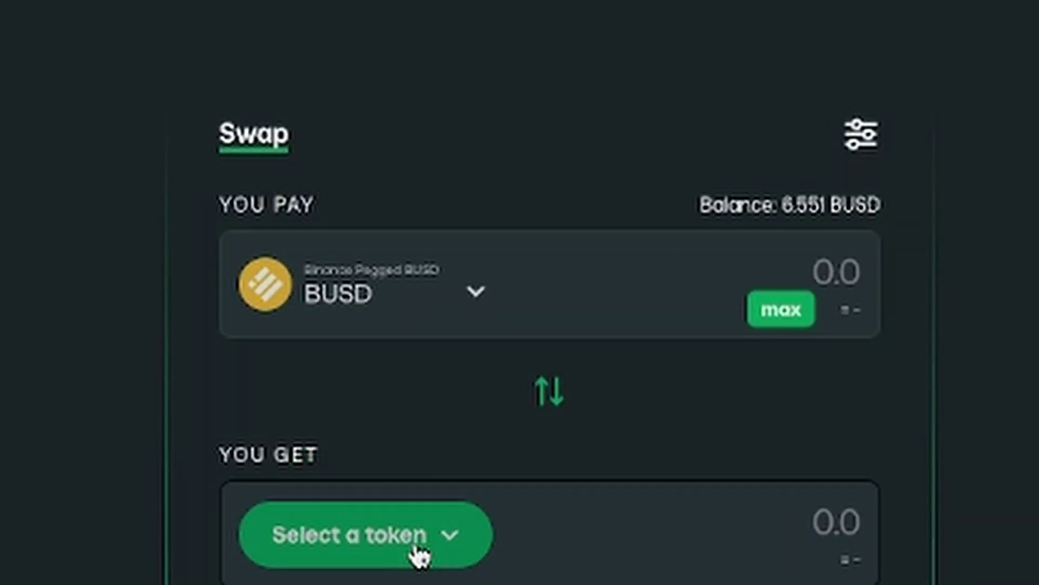
click(399, 538)
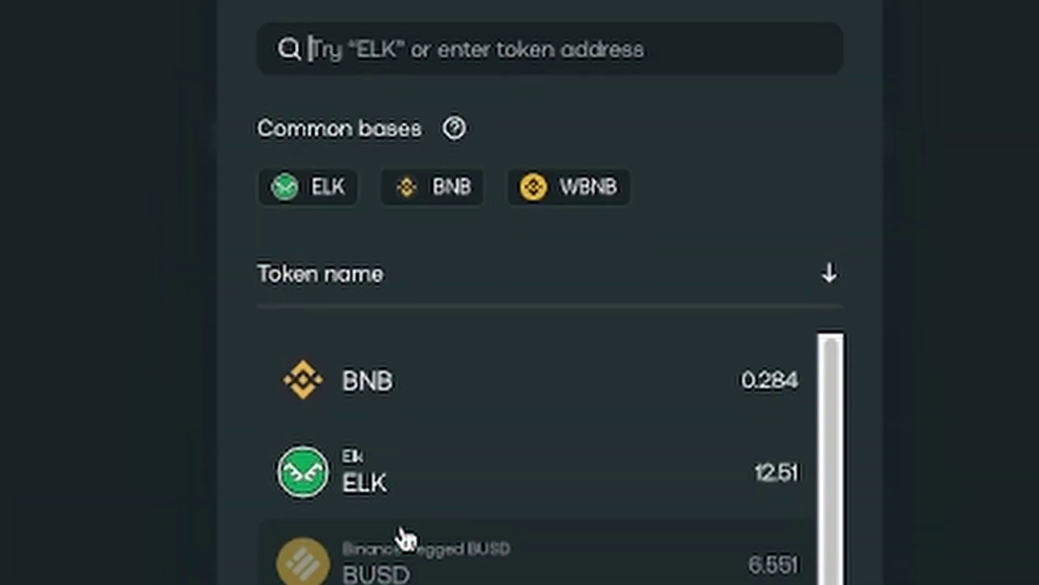
click(313, 190)
click(793, 522)
text(1000)
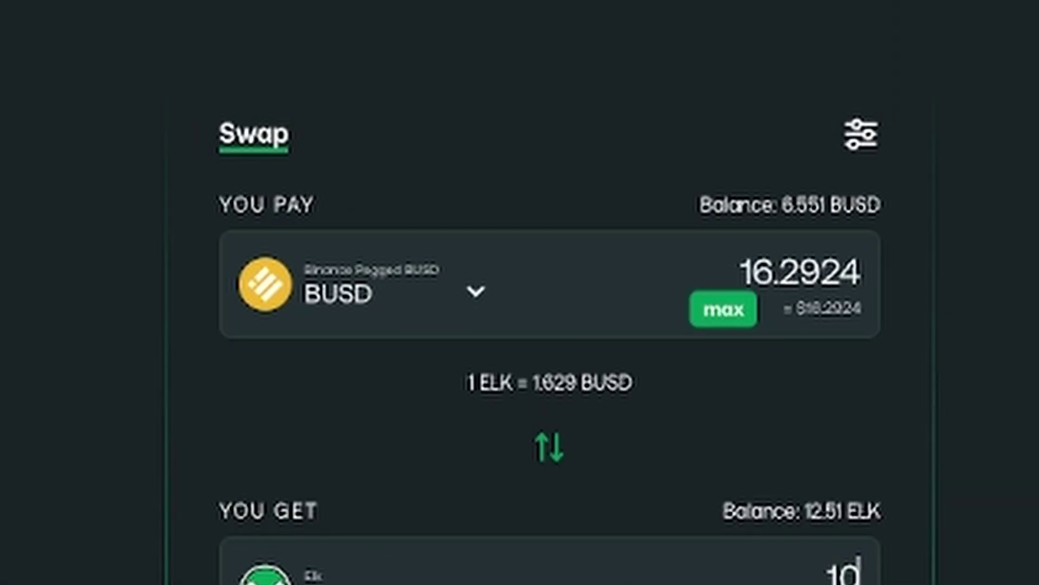
text(0)
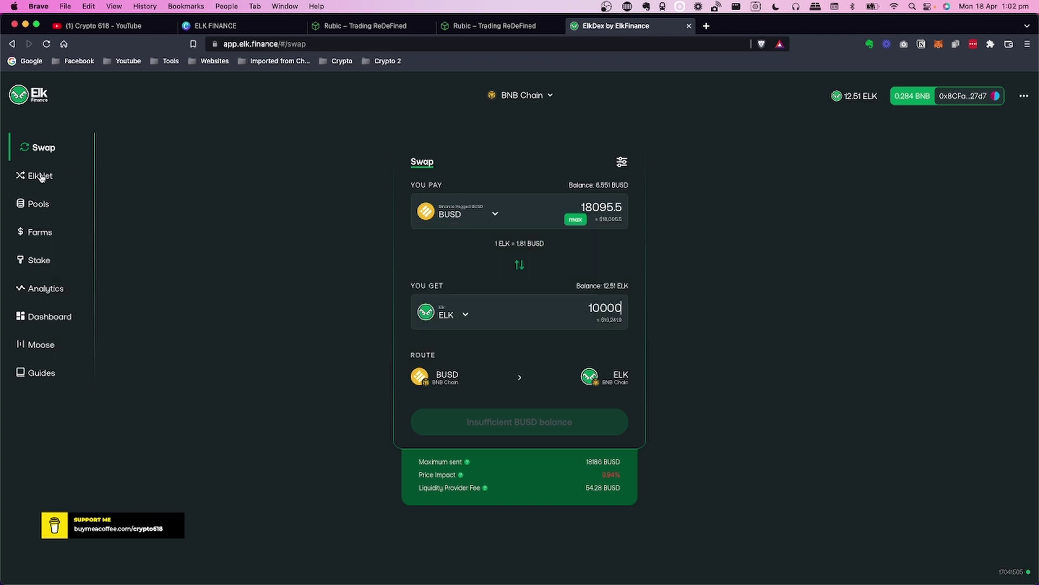
- Return to the ElkNet transfer form and choose Avalanche as the target chain
click(40, 176)
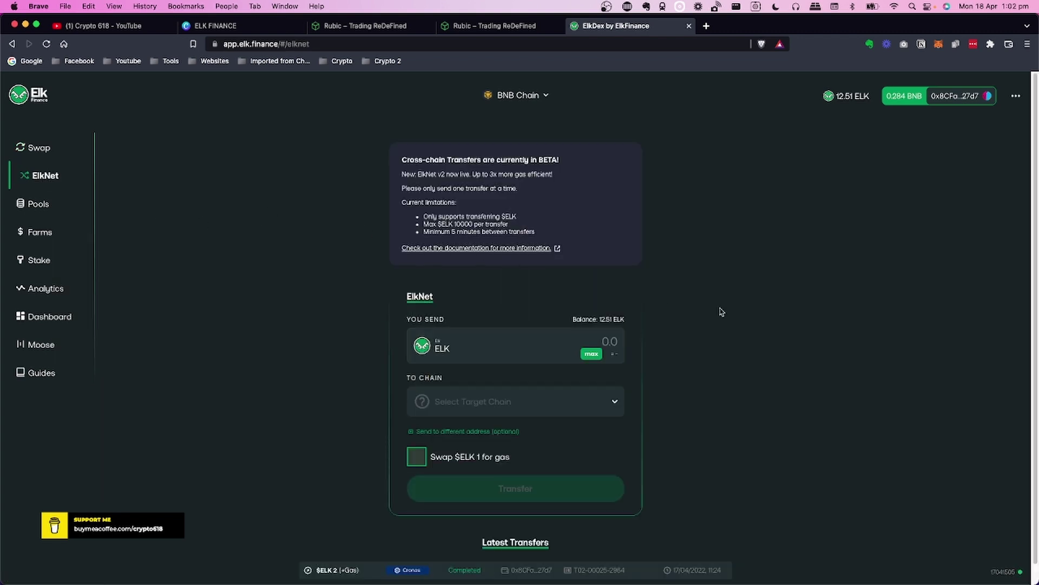
scroll(692, 295, down, 1)
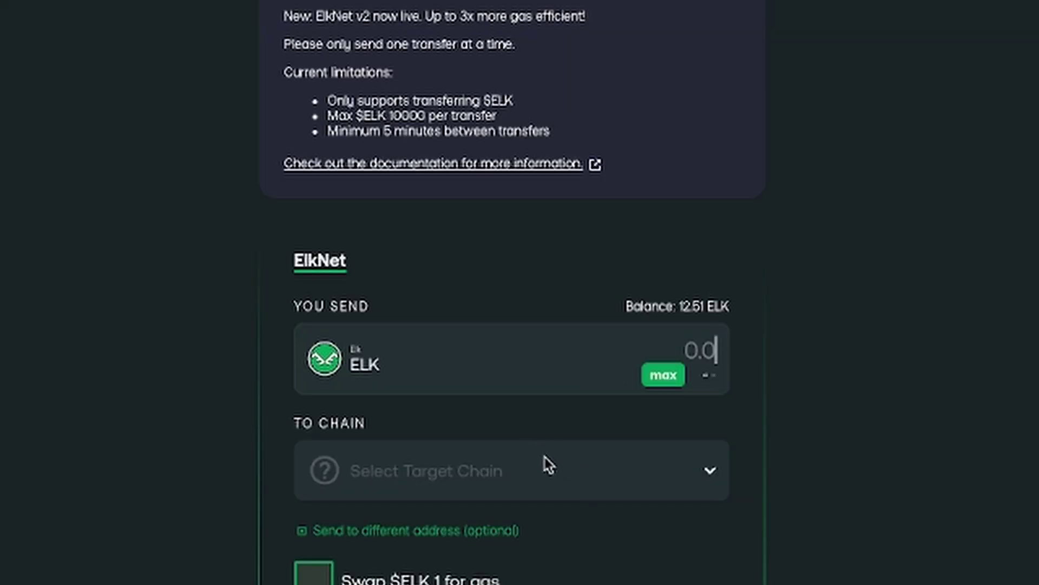
click(448, 471)
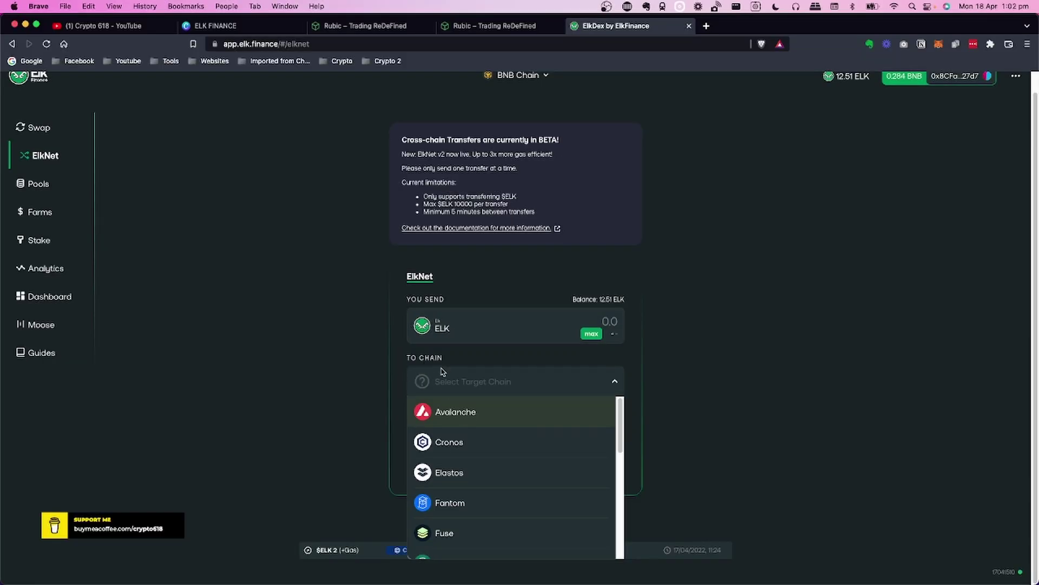
click(463, 415)
scroll(355, 379, down, 1)
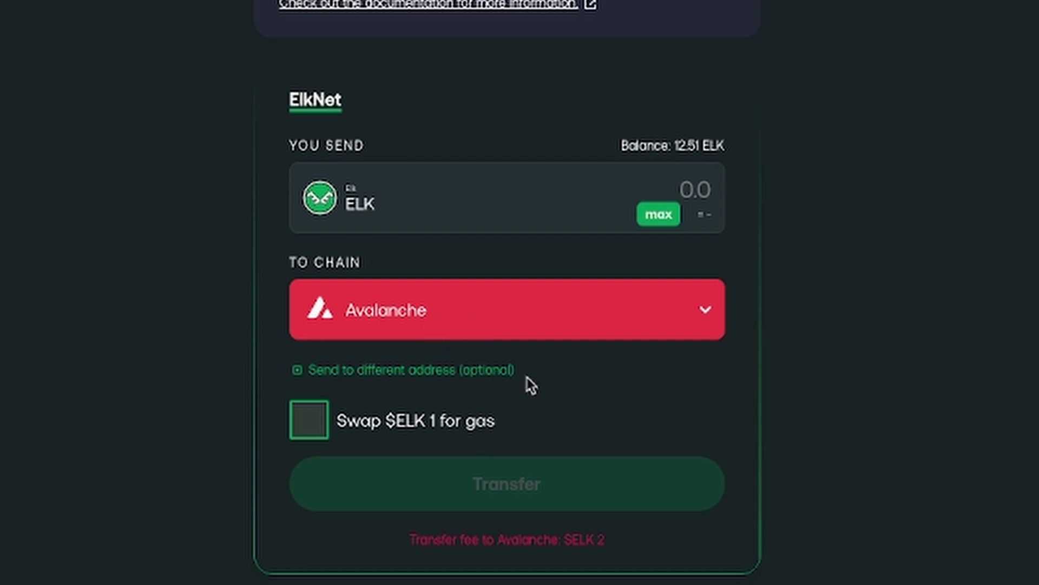
- Enable swapping 1 ELK for gas and set the amount to send to 12 ELK
click(313, 428)
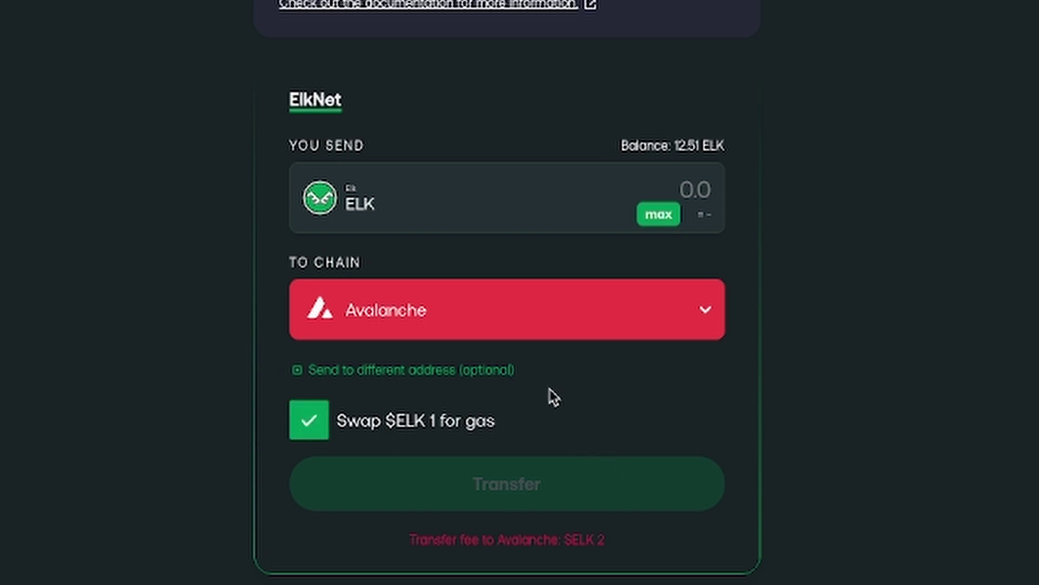
click(670, 185)
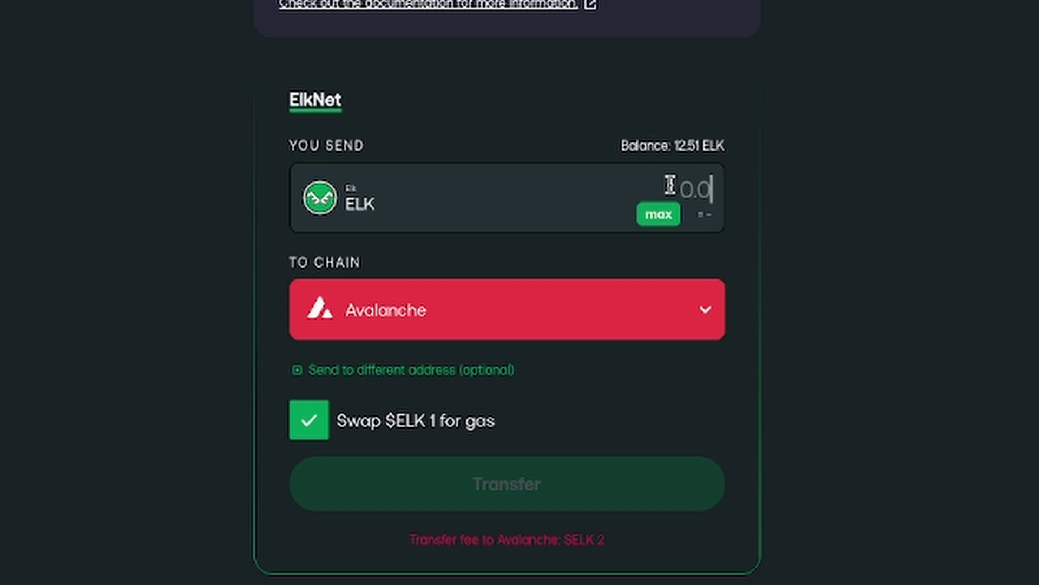
text(12)
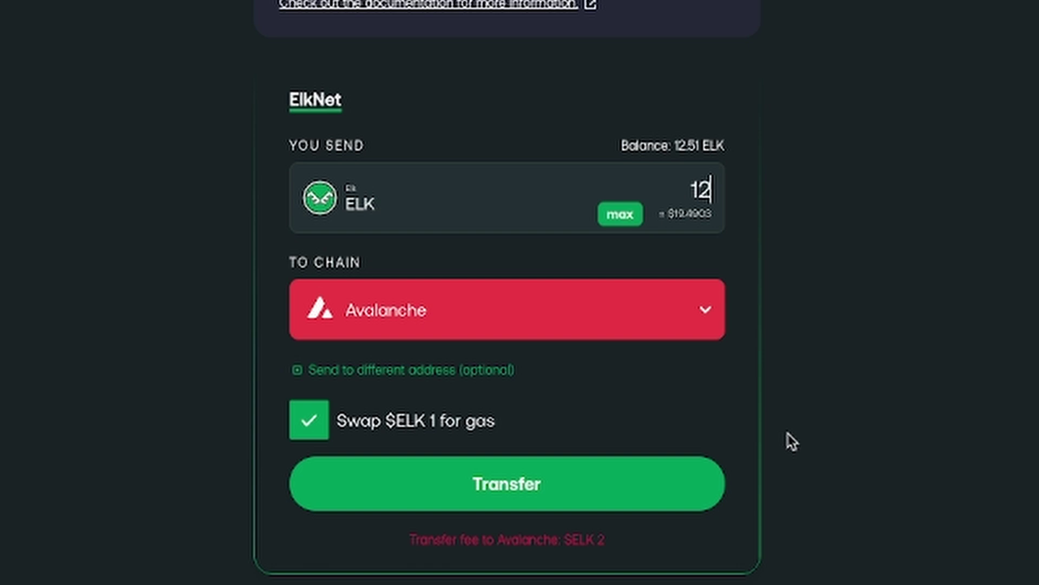
- Try 2 and 10 ELK as the transfer amount, and set it back to 12 ELK
key(BackSpace)
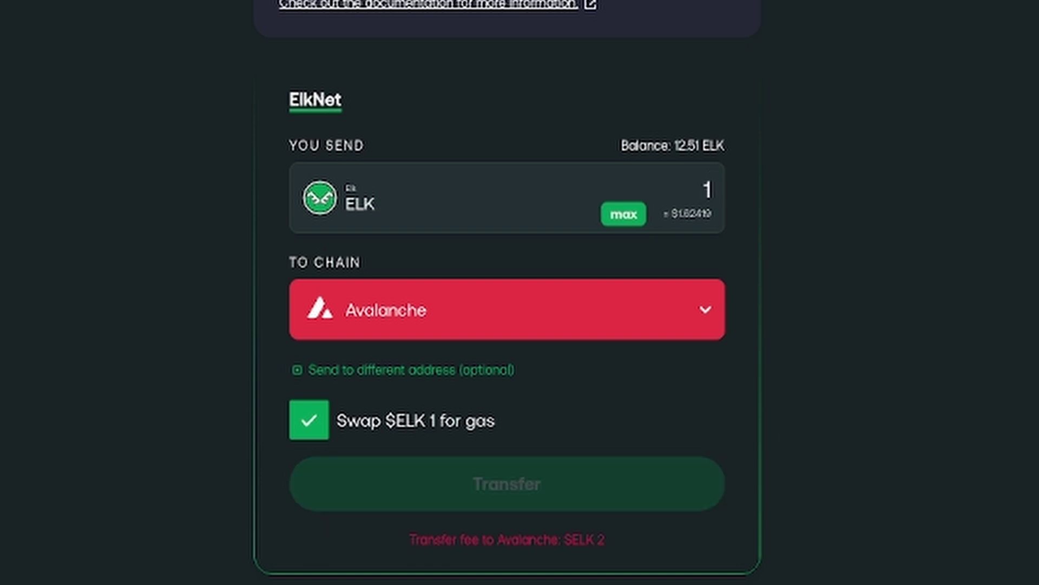
key(BackSpace)
text(2)
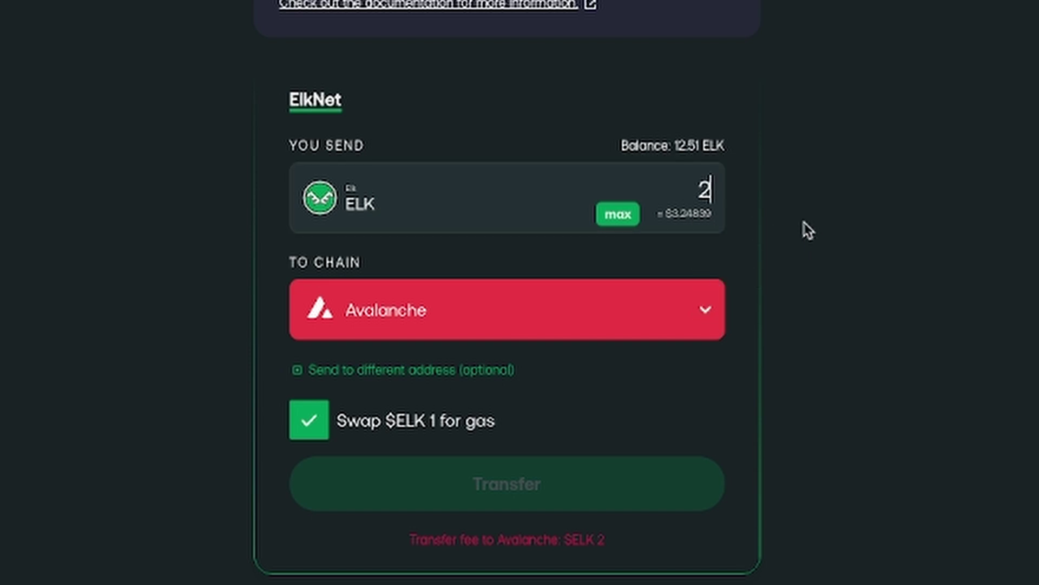
key(BackSpace)
text(10)
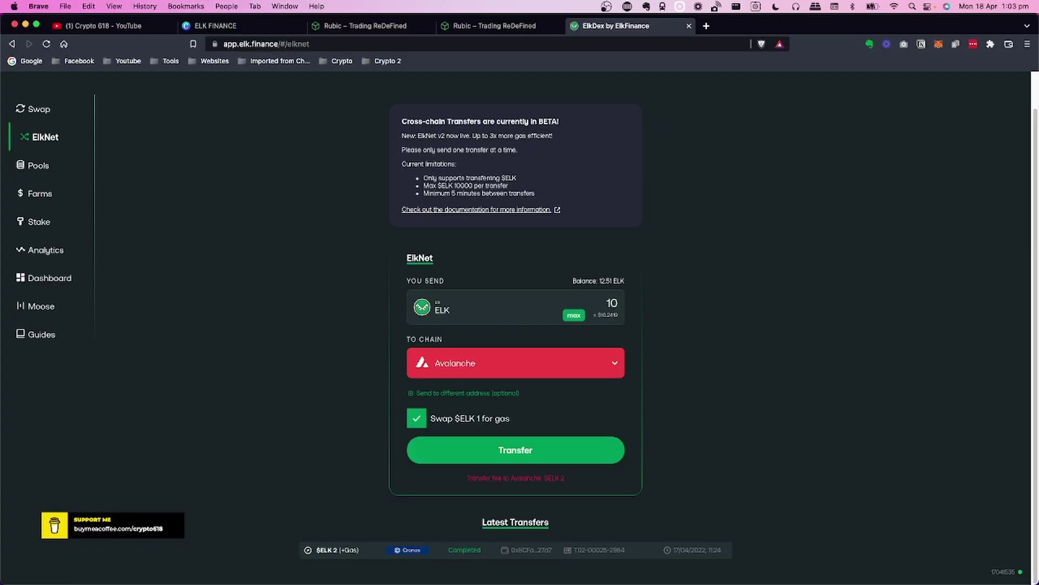
key(BackSpace)
text(2)
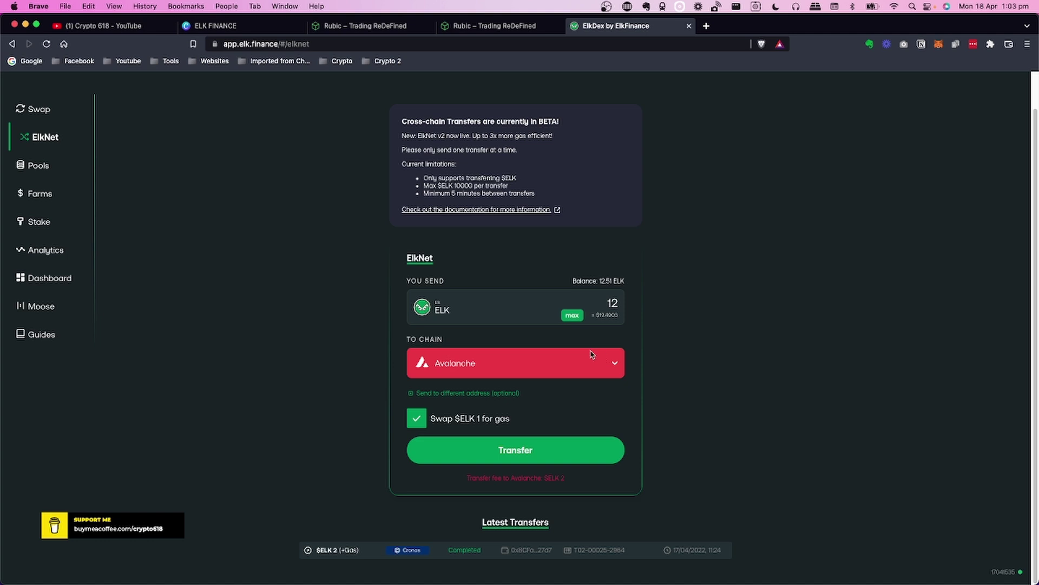
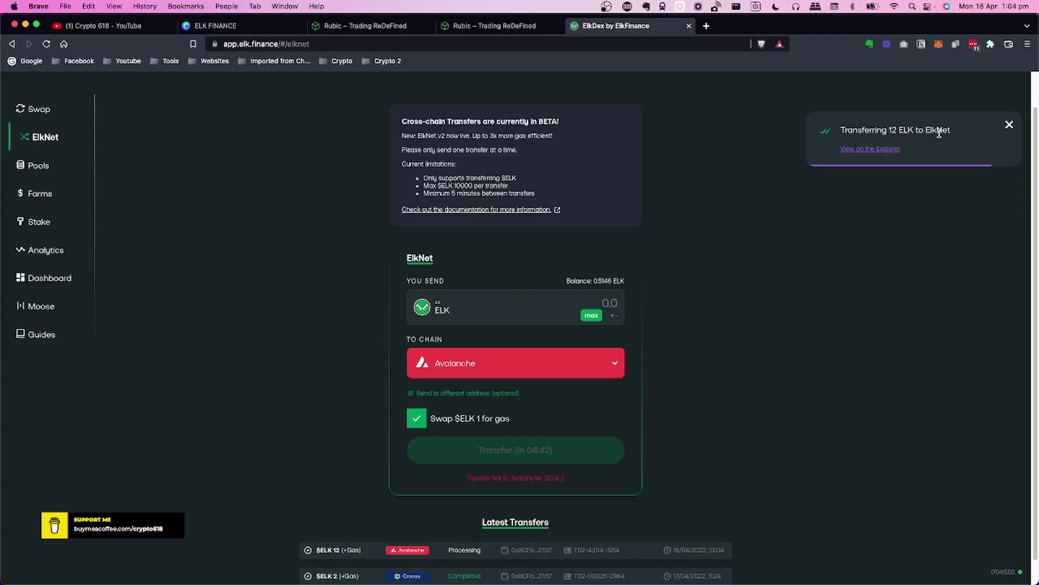
- Open the latest 12 ELK transfer to Avalanche in the Snowtrace explorer and examine its transferred tokens and fee
scroll(761, 286, down, 1)
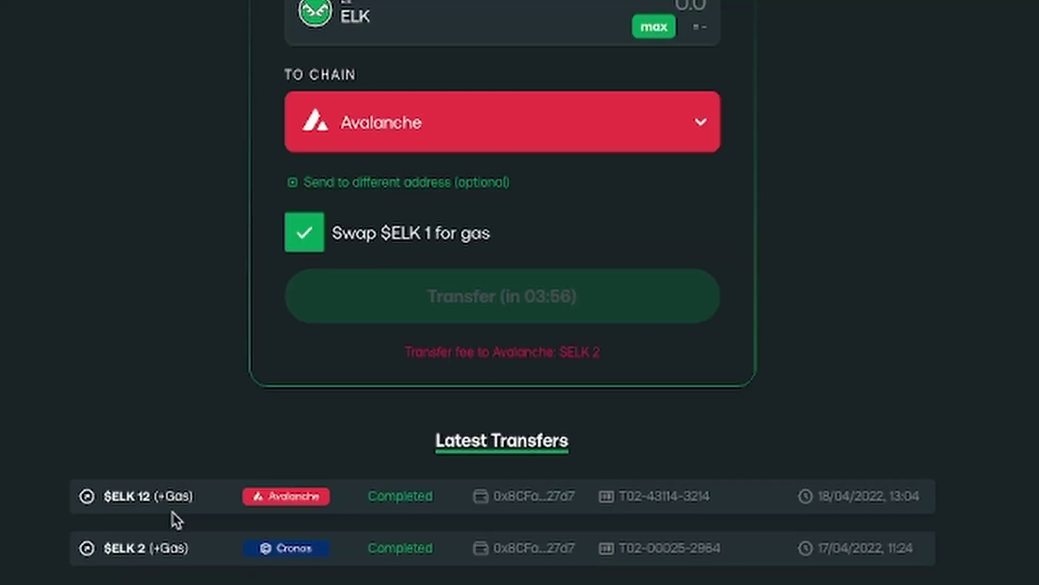
click(97, 497)
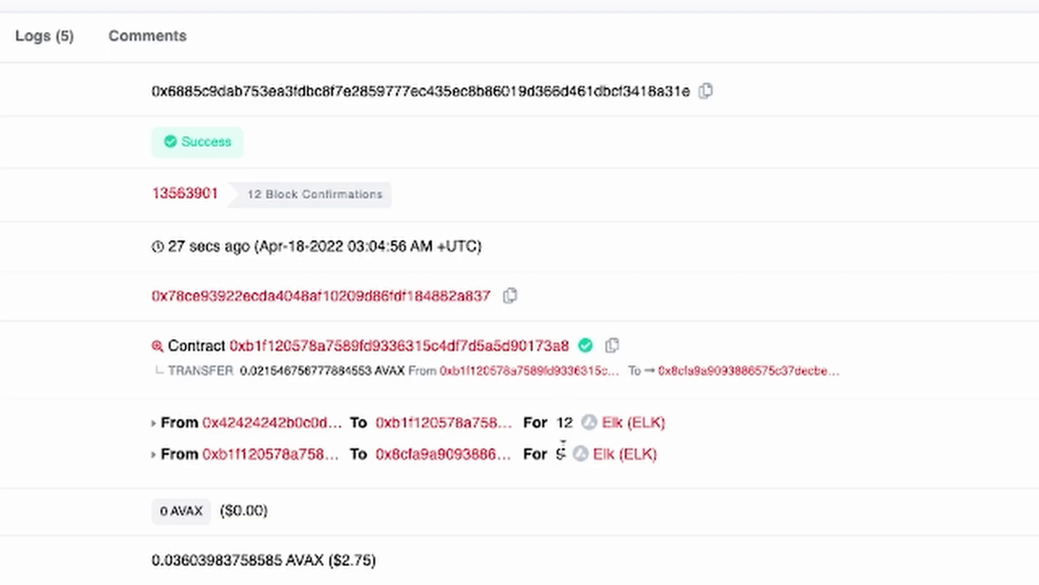
mouse_move(366, 558)
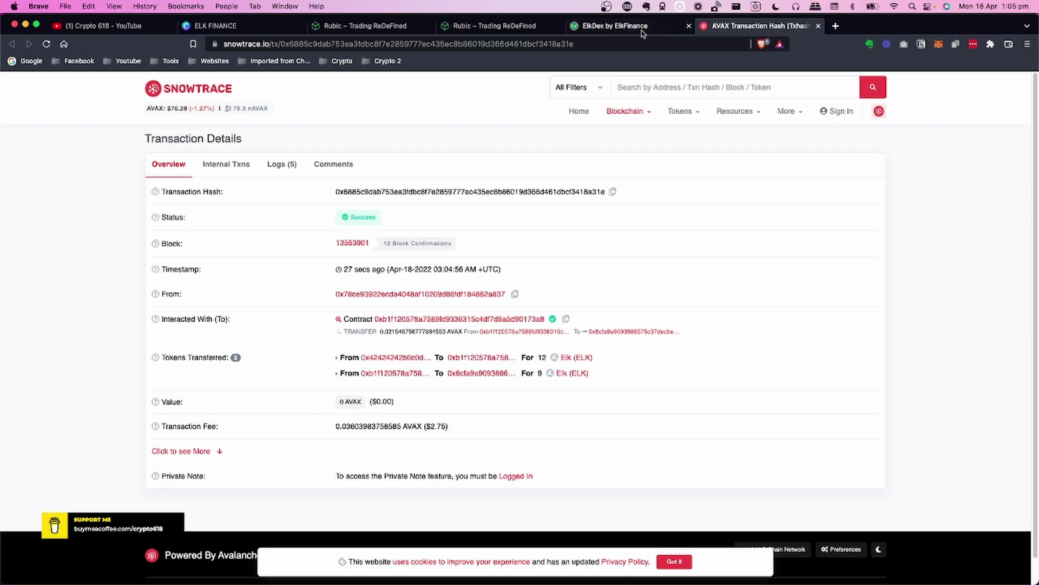
- Switch back to ElkDex, change its network from BNB Chain to Avalanche and approve the network switch in MetaMask
click(643, 31)
scroll(744, 189, up, 3)
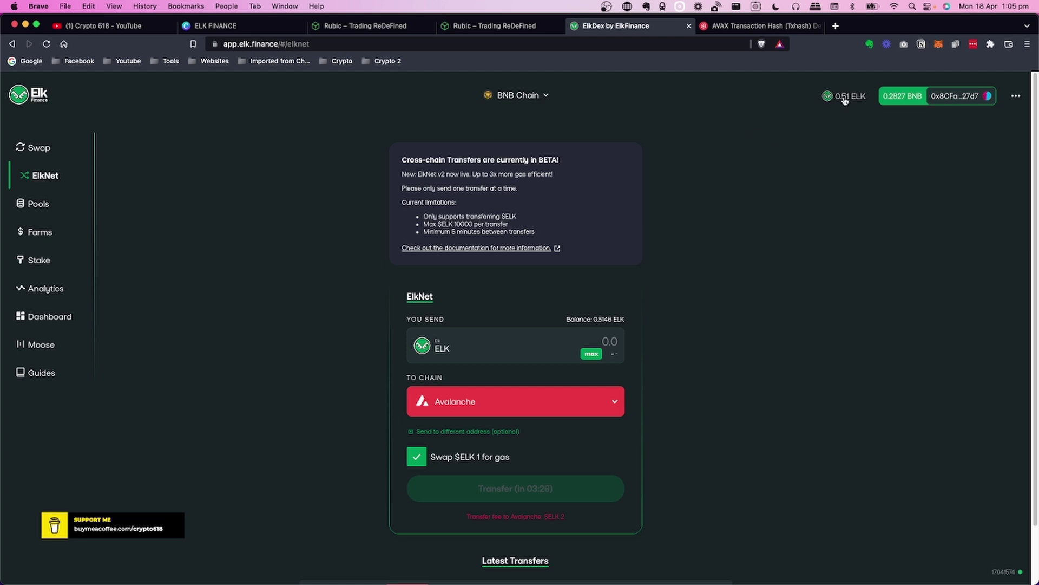
click(524, 96)
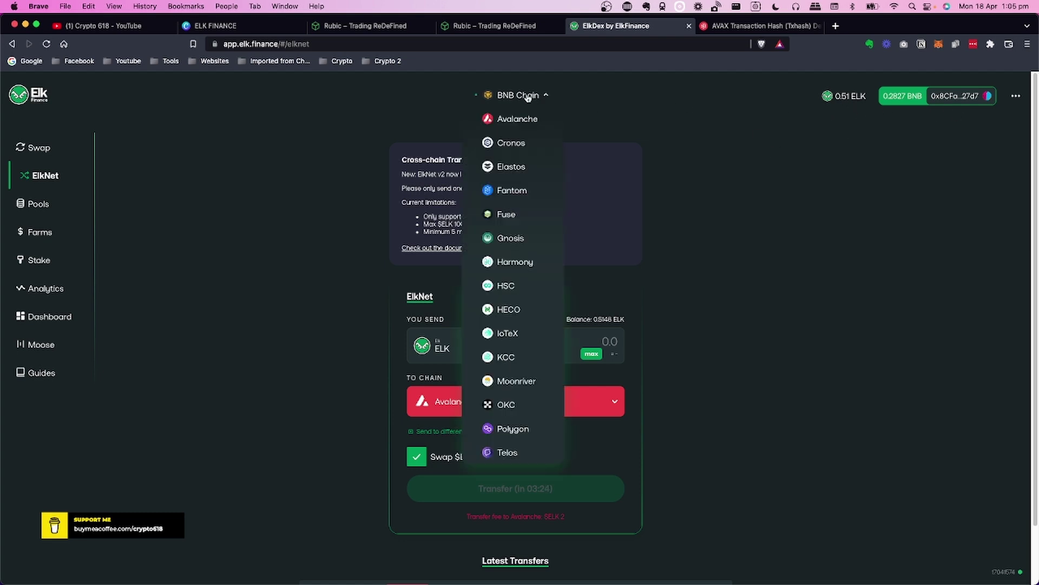
click(519, 119)
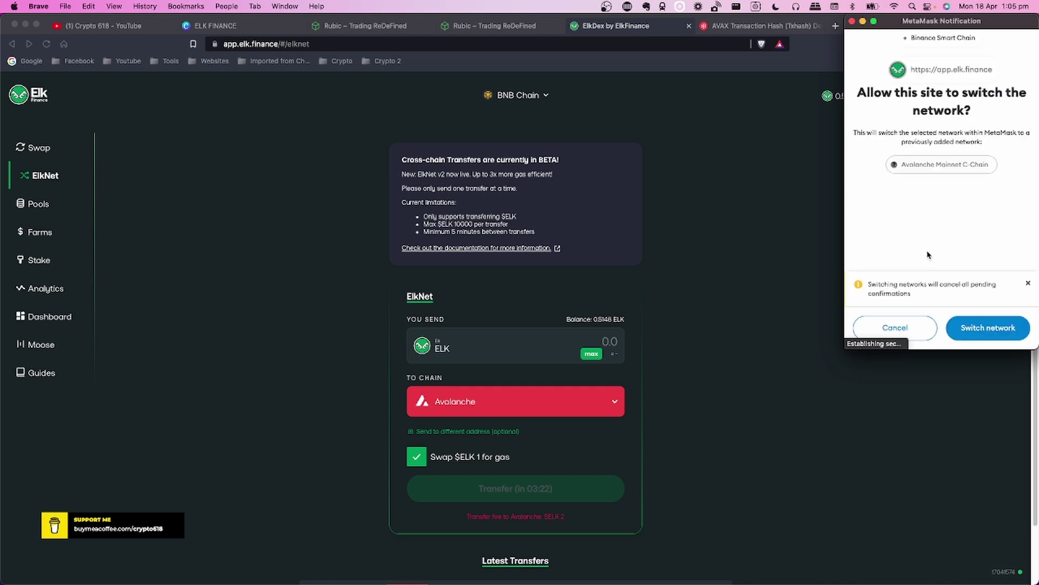
click(986, 327)
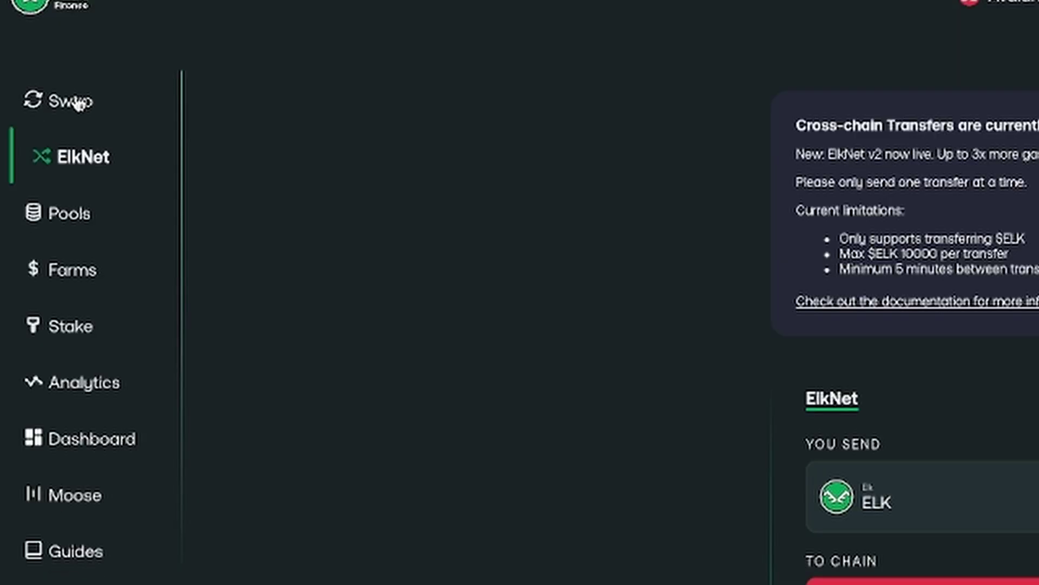
- Set up an ElkDex swap on Avalanche that pays the maximum 9 ELK and receives AVAX
click(71, 102)
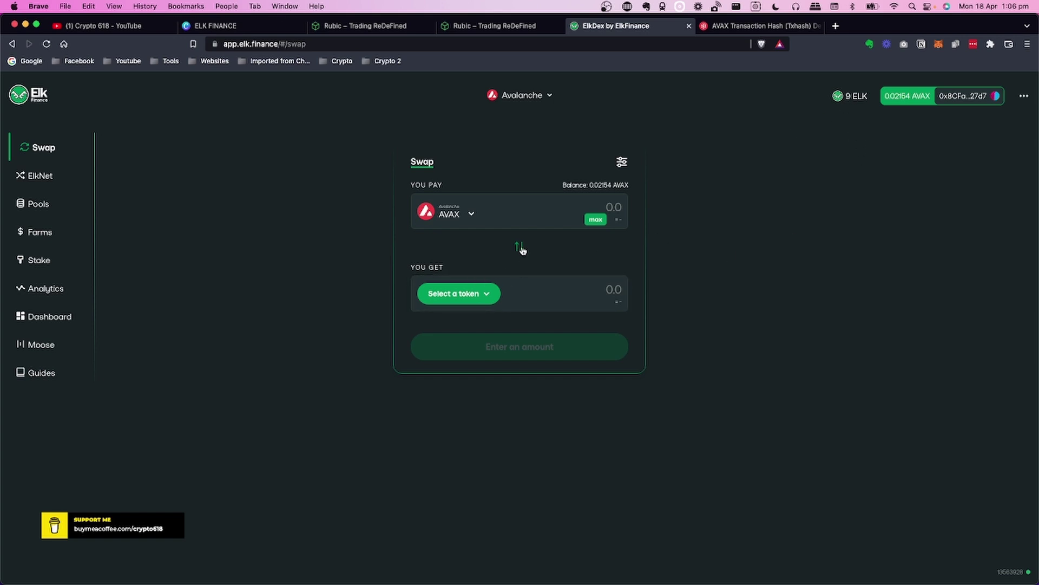
click(520, 249)
click(463, 211)
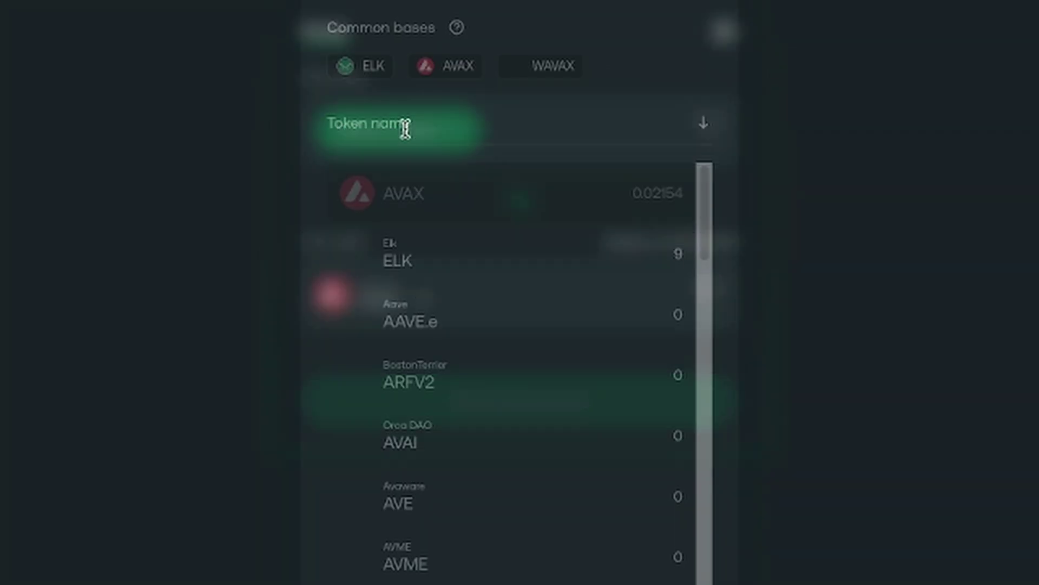
click(369, 71)
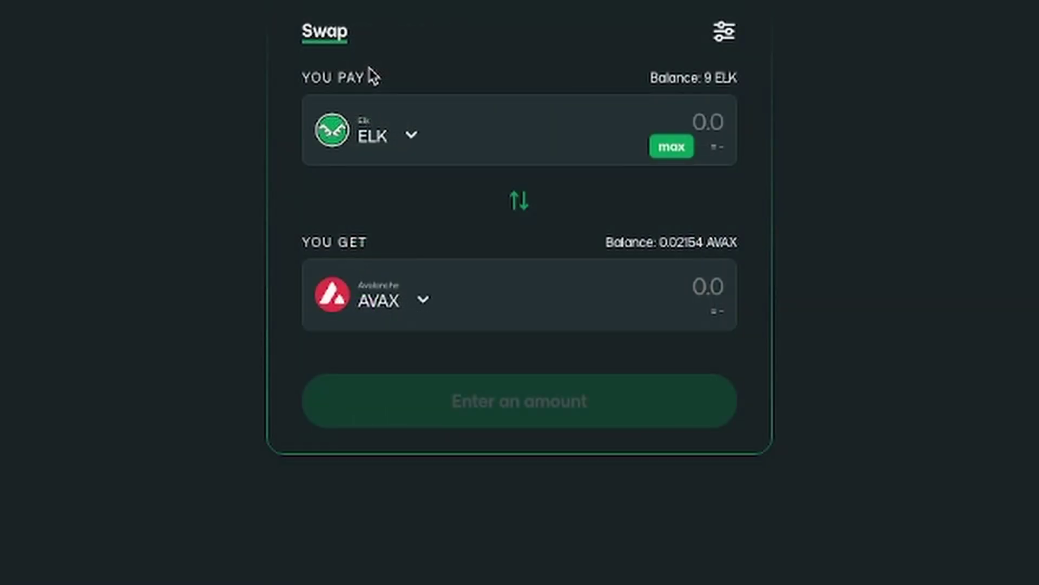
click(673, 147)
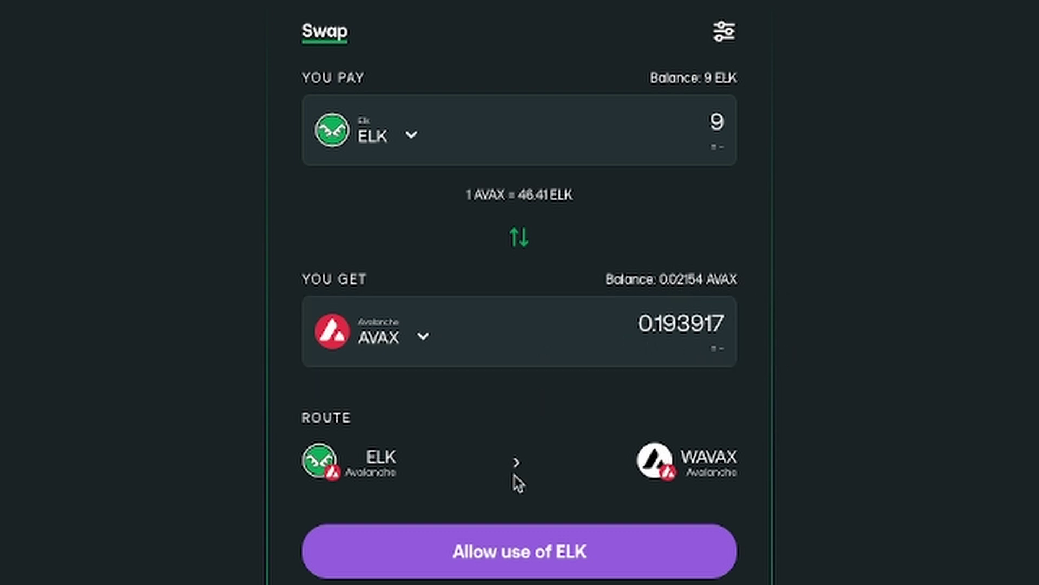
- Allow use of ELK and submit the swap of 9 ELK for AVAX, approving both requests in MetaMask
click(525, 544)
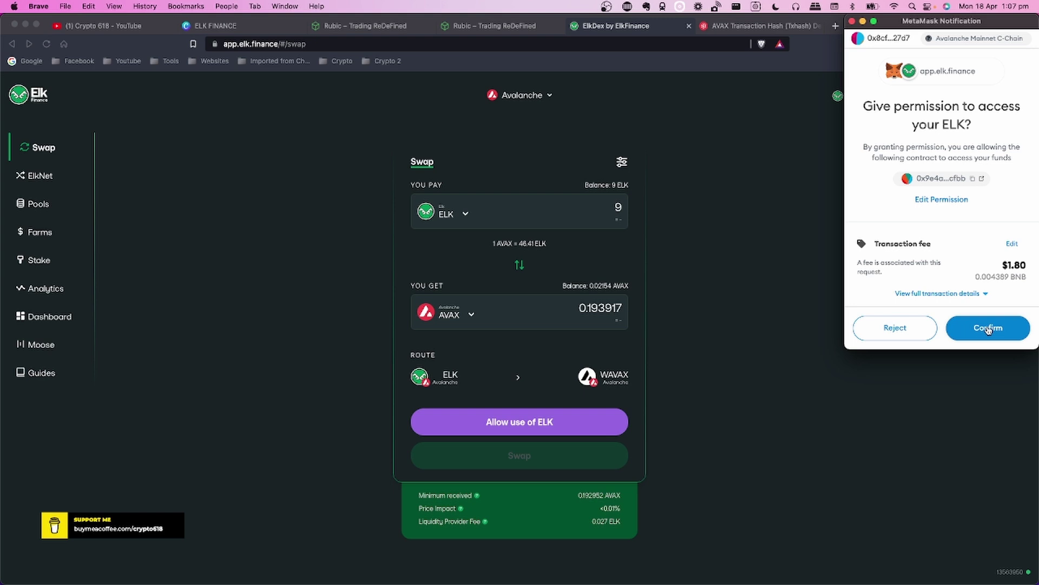
click(988, 329)
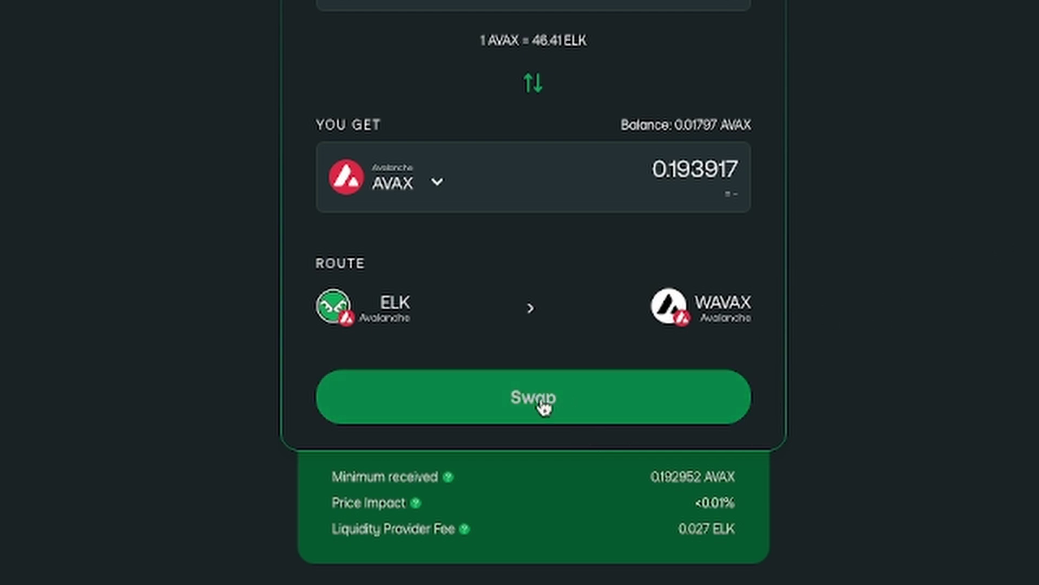
click(543, 407)
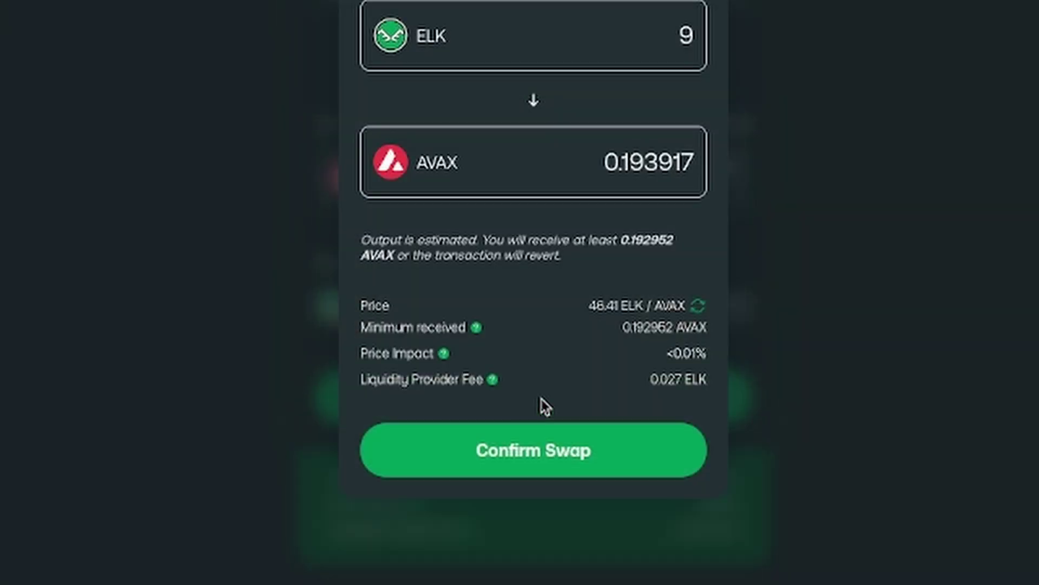
click(543, 455)
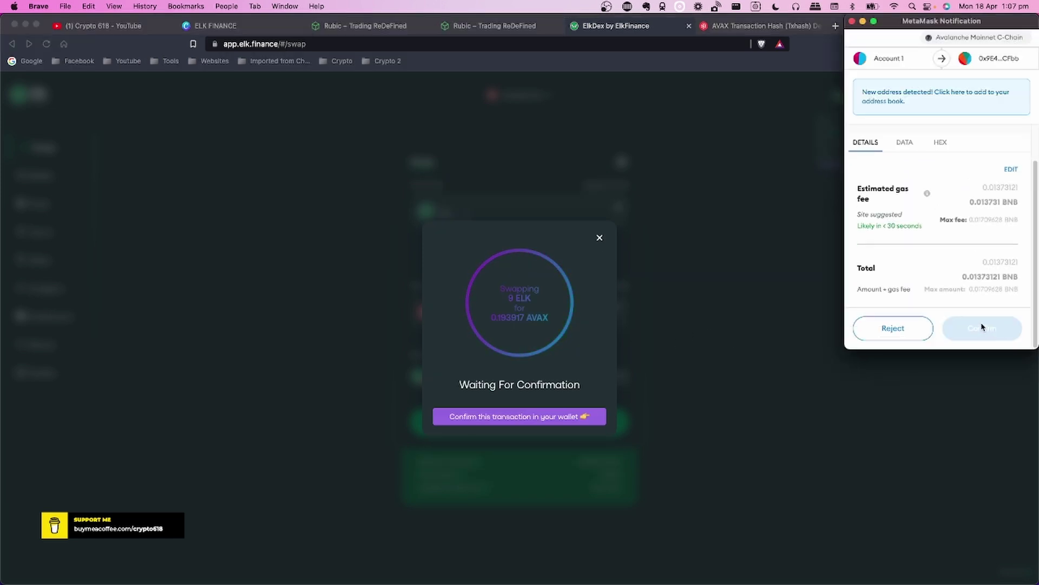
click(982, 327)
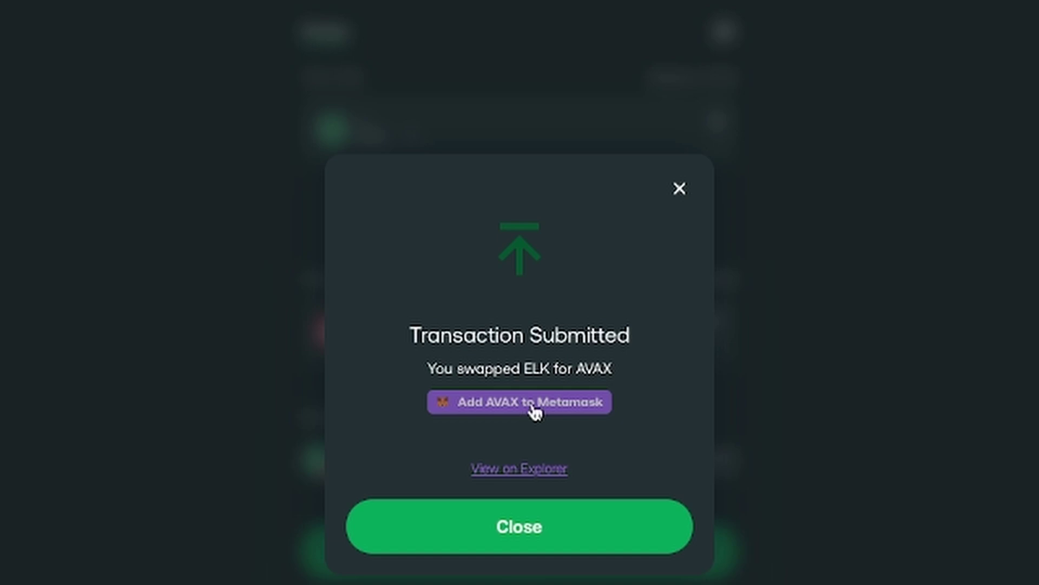
- Add the suggested WAVAX token to MetaMask and close the swap submission notice
click(533, 409)
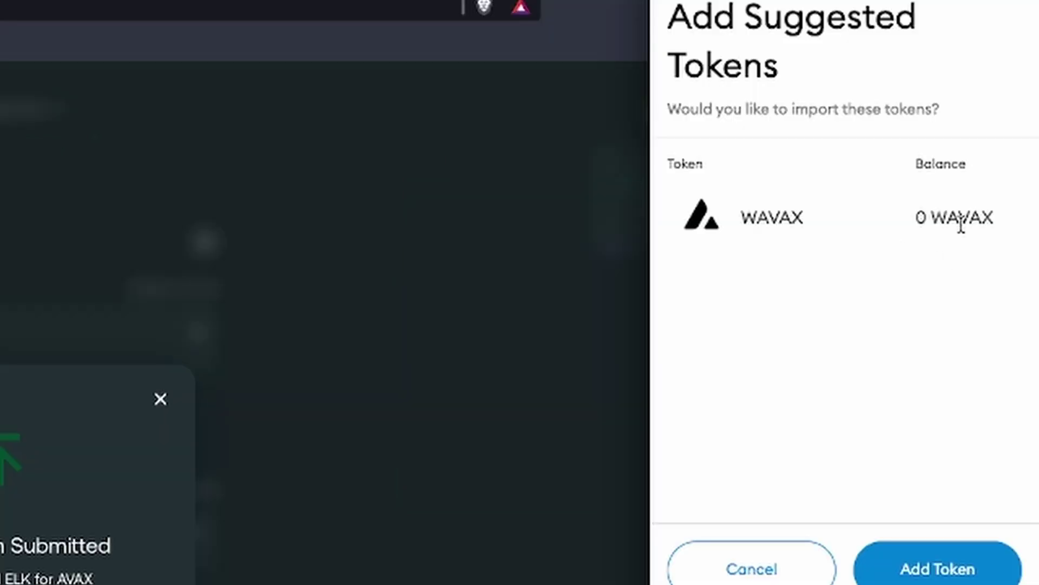
click(955, 568)
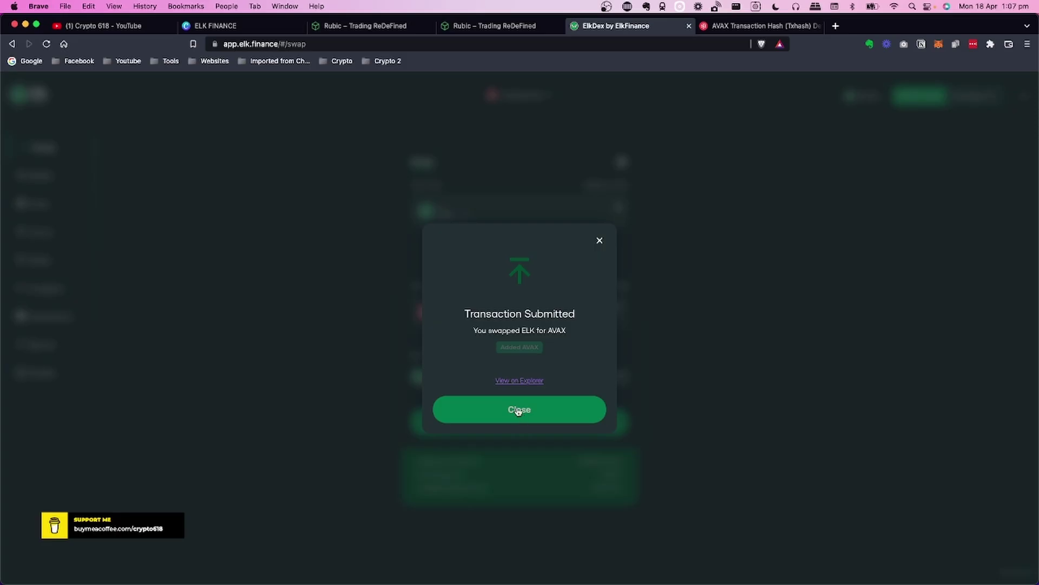
click(520, 415)
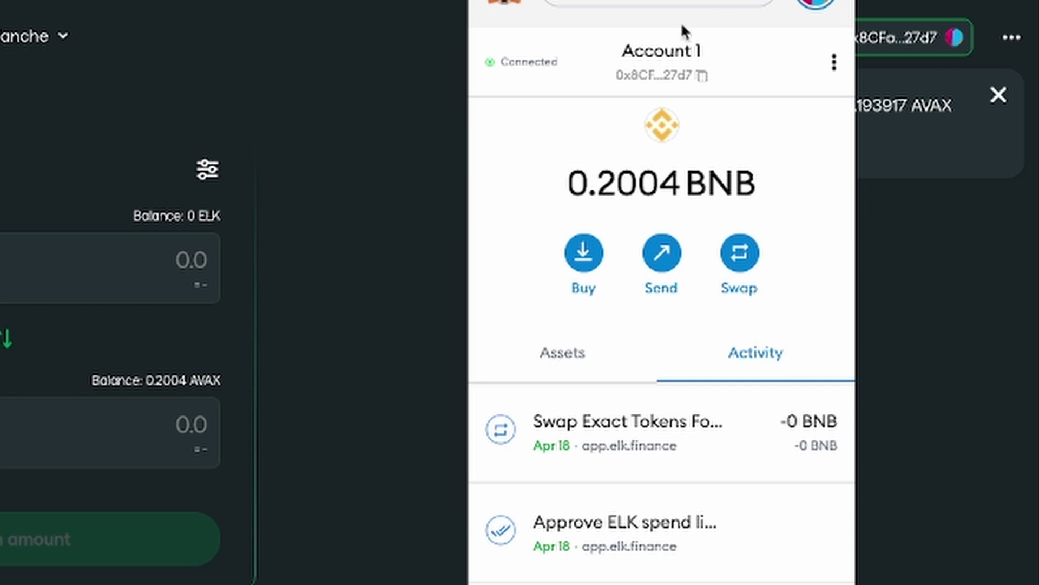
- Switch the MetaMask wallet's network to Avalanche Mainnet C-Chain
click(650, 4)
scroll(649, 433, down, 3)
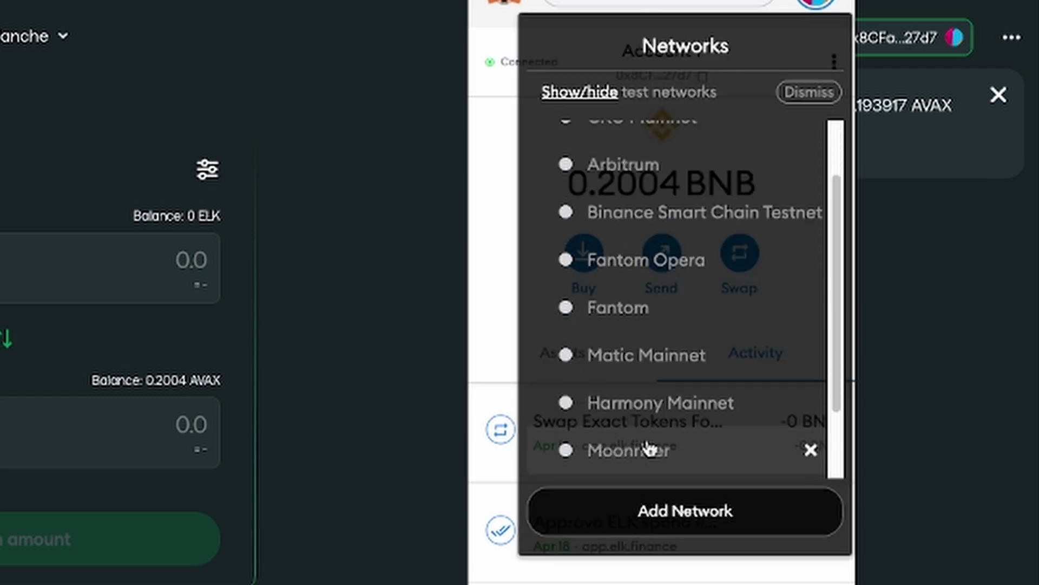
click(718, 420)
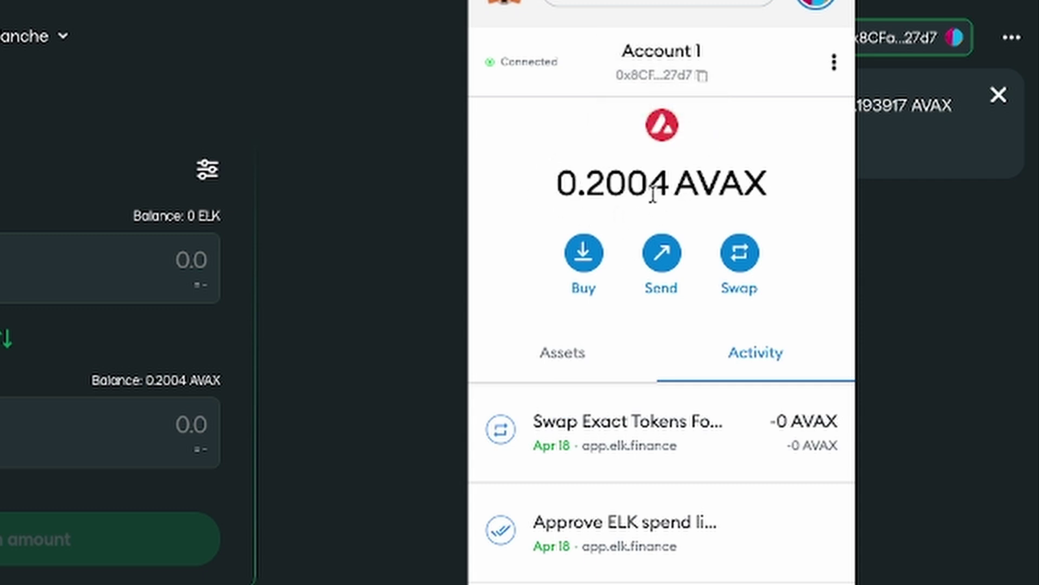
- Examine the wallet's Avalanche token balances in MetaMask's assets, then close the wallet
click(567, 372)
scroll(614, 329, down, 1)
scroll(614, 328, down, 5)
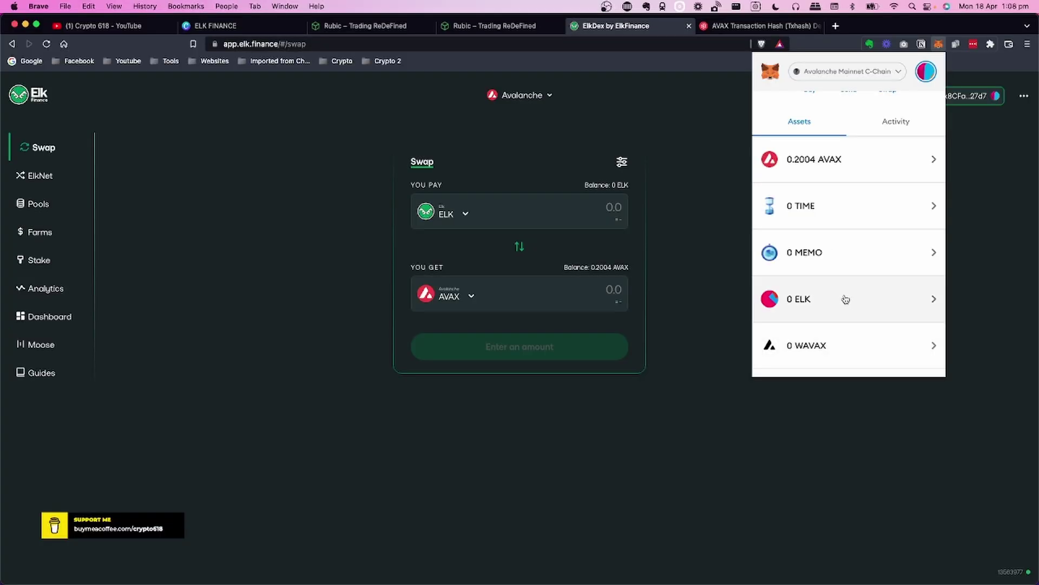
scroll(848, 297, up, 5)
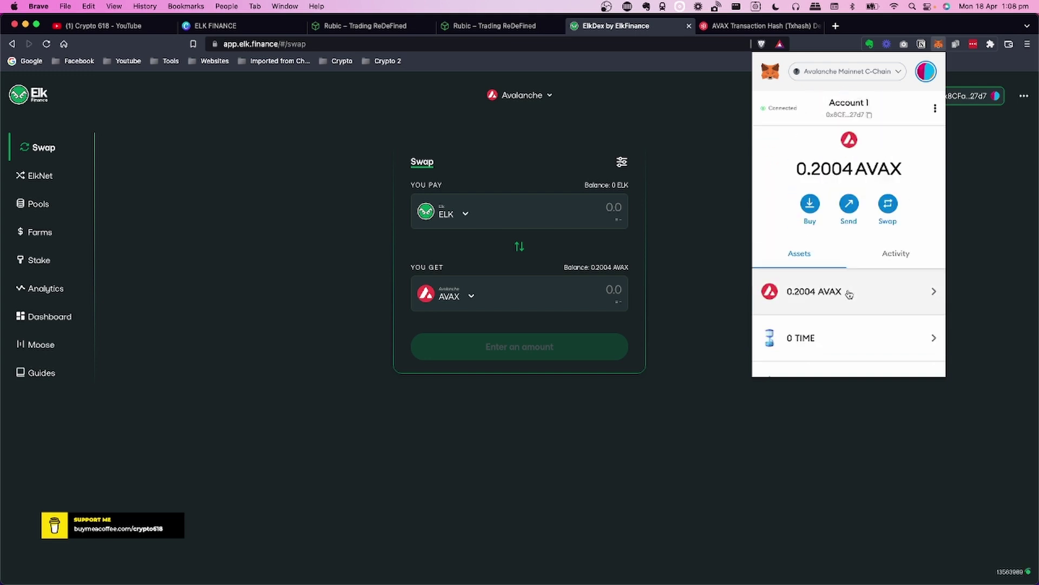
click(705, 210)
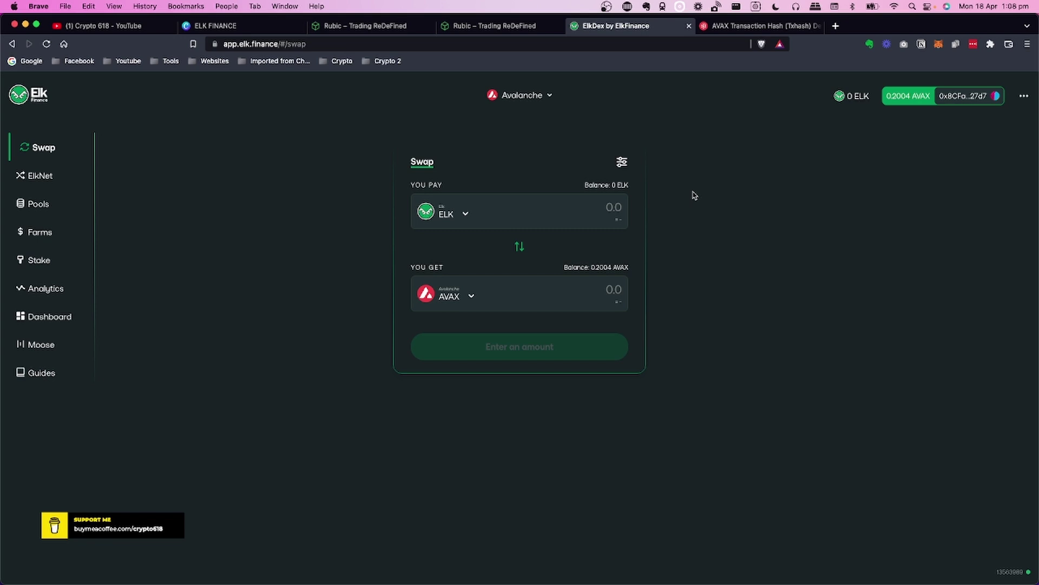
- Look at the Canva title slide, return to ElkDex, and change its network to BNB Chain, approving the switch in MetaMask
click(211, 26)
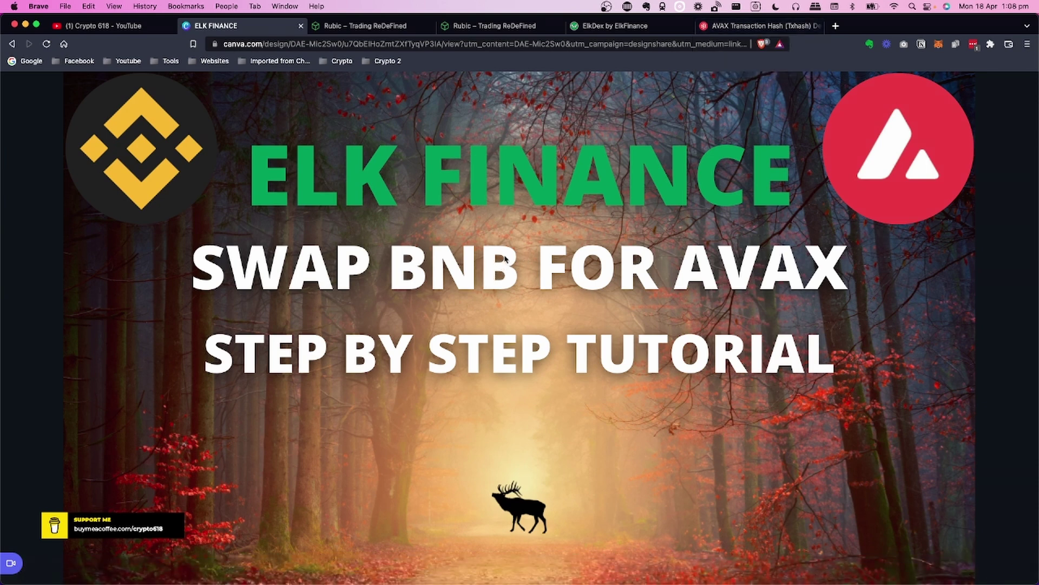
click(628, 27)
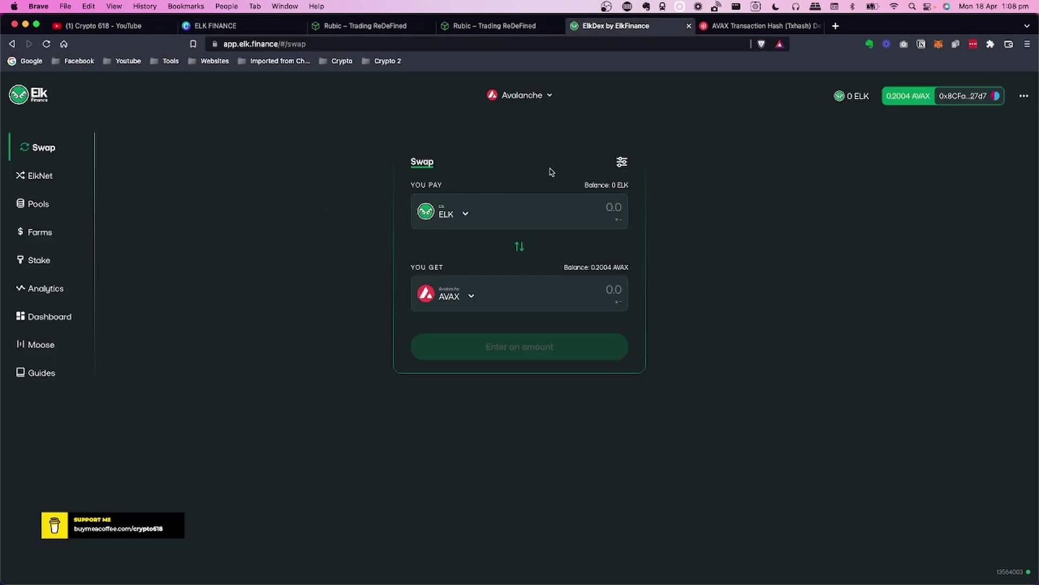
click(534, 97)
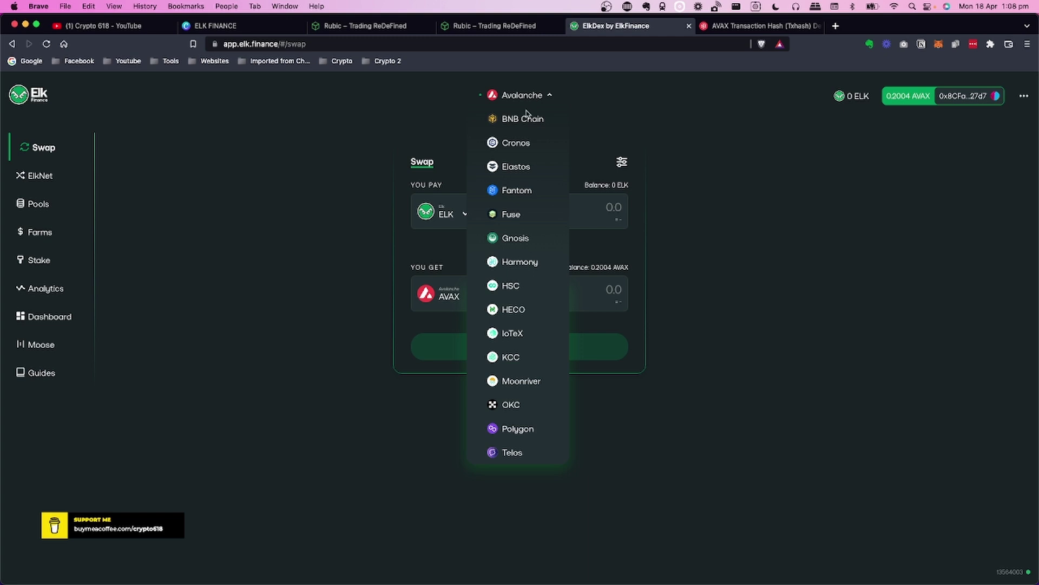
click(528, 119)
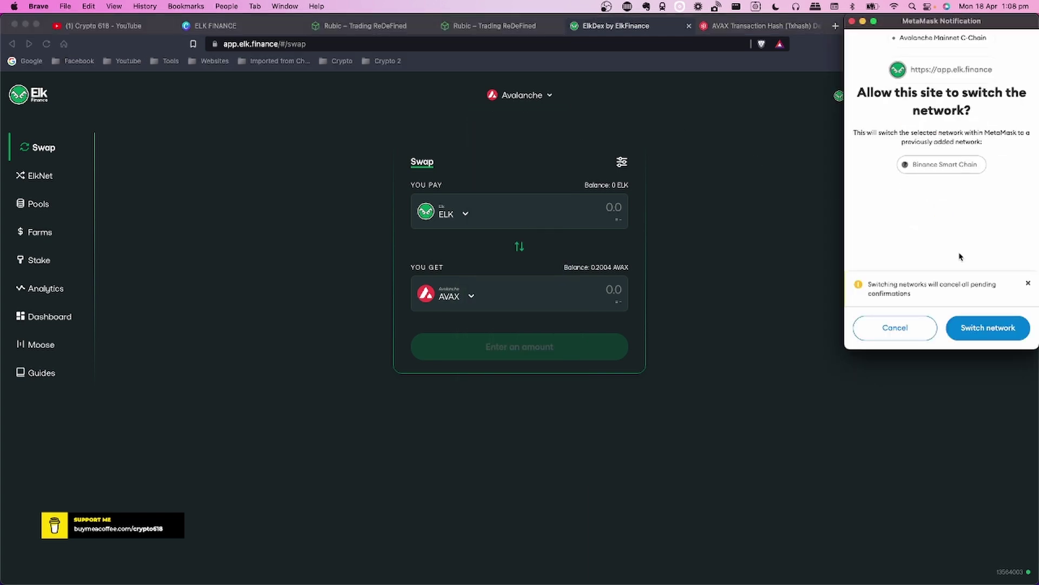
click(996, 327)
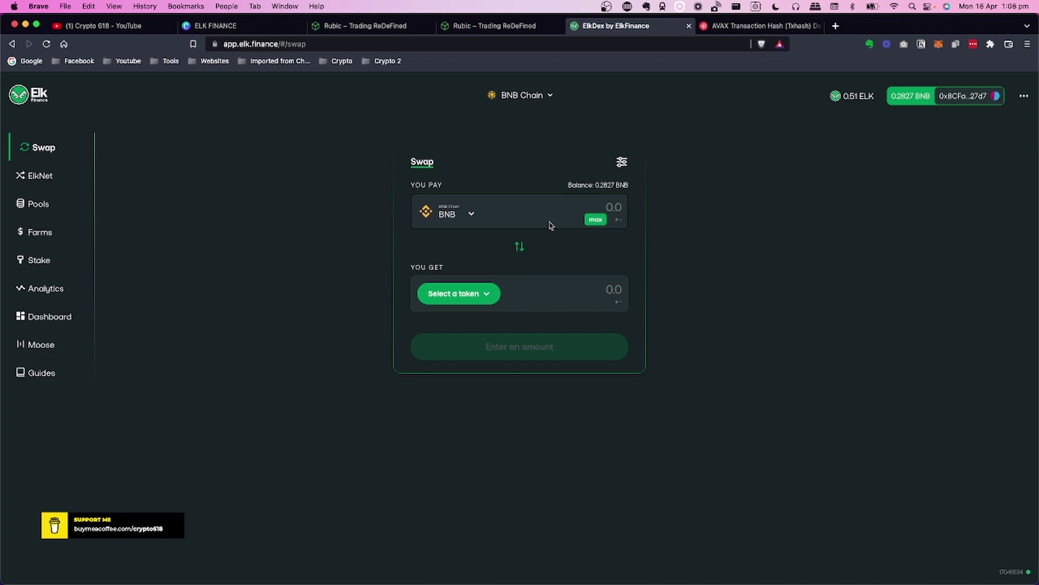
- Set up a swap on BNB Chain that pays 0.1 BNB and receives ELK
click(457, 304)
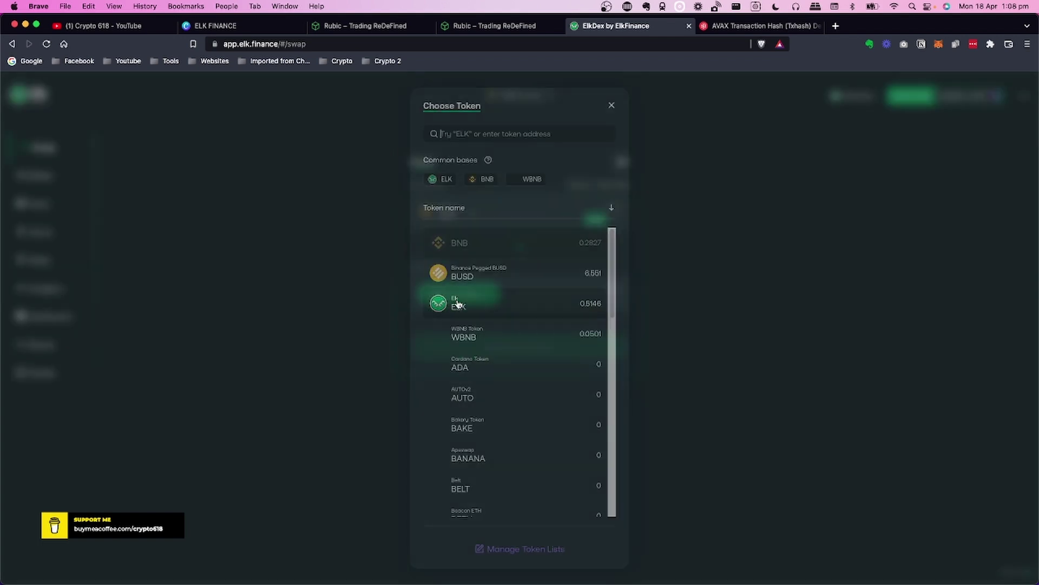
click(437, 179)
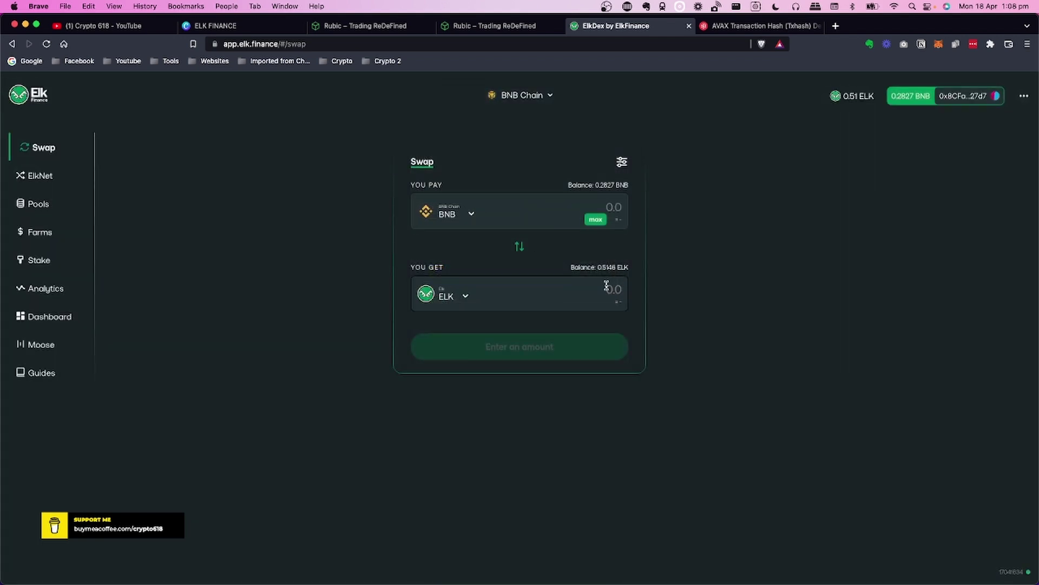
click(582, 207)
text(0.1)
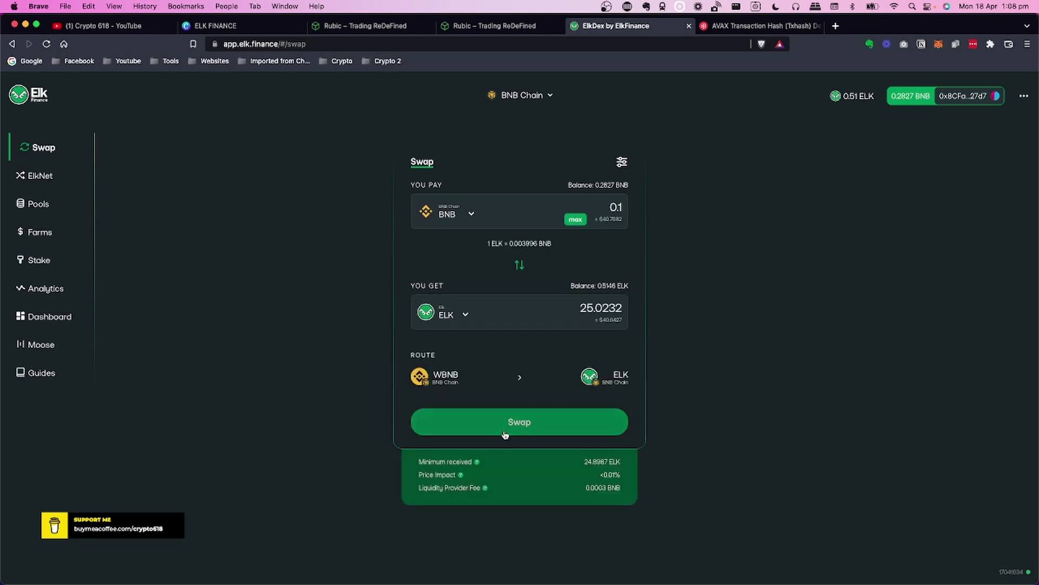
- Open the ElkNet cross-chain transfer form and choose Avalanche as the target chain for ELK
click(37, 181)
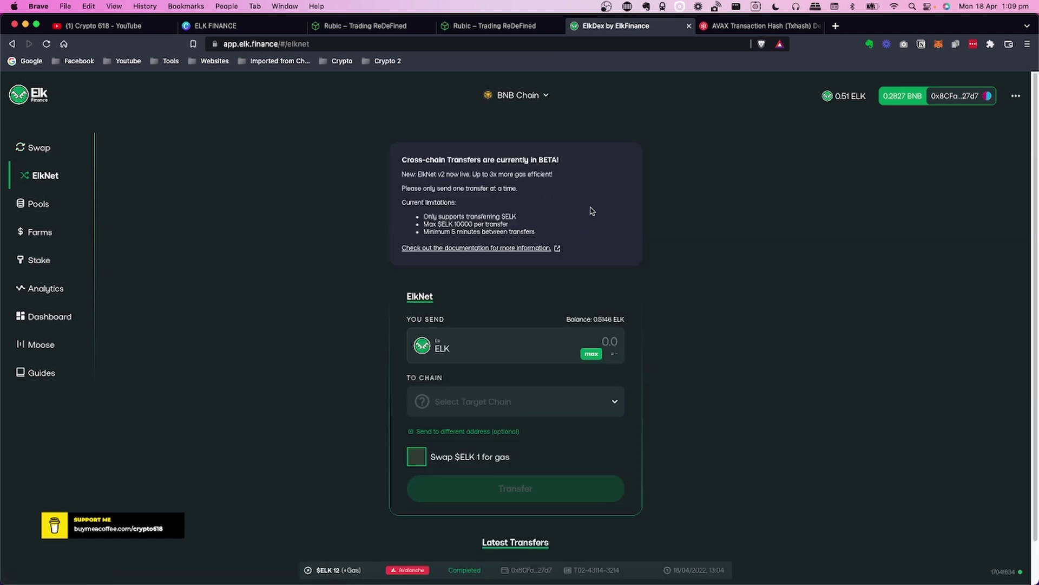
scroll(585, 208, down, 2)
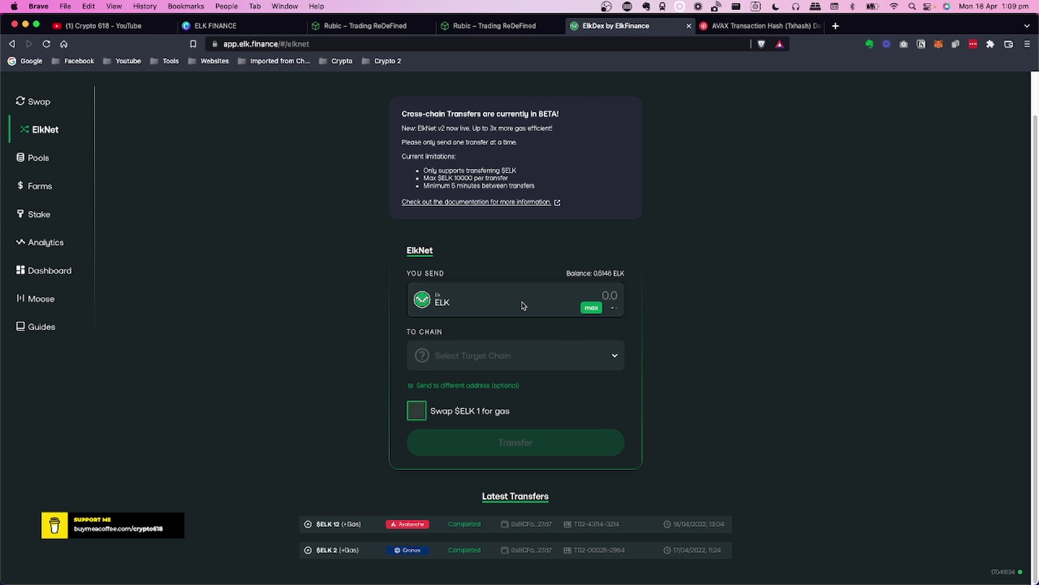
click(528, 358)
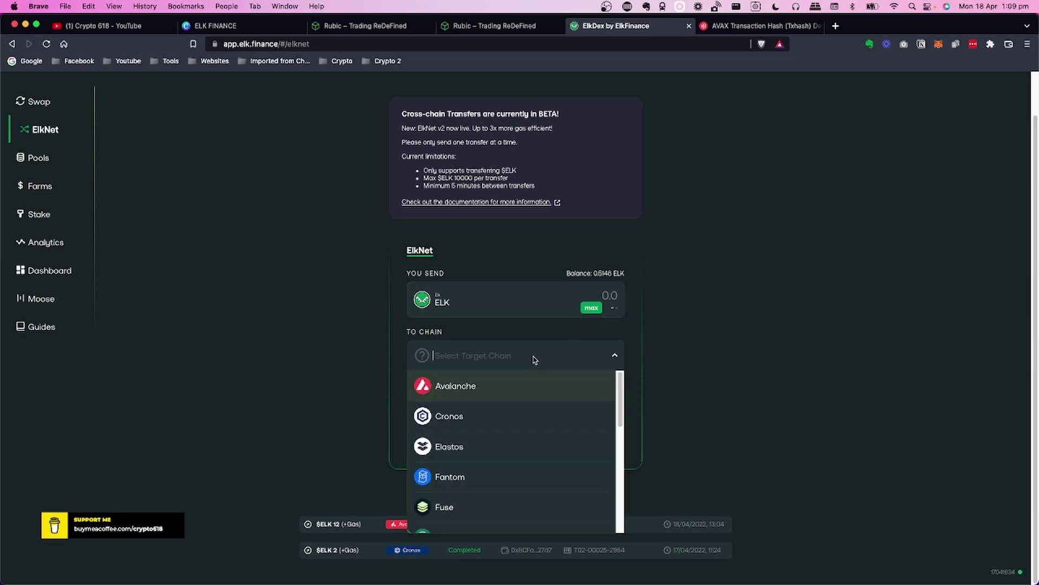
click(465, 389)
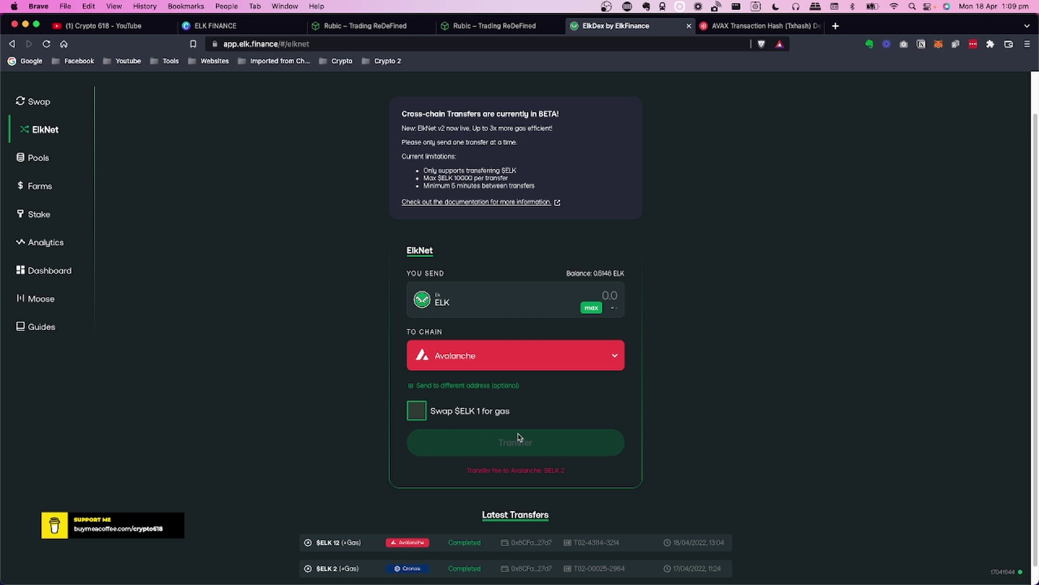
scroll(617, 441, up, 2)
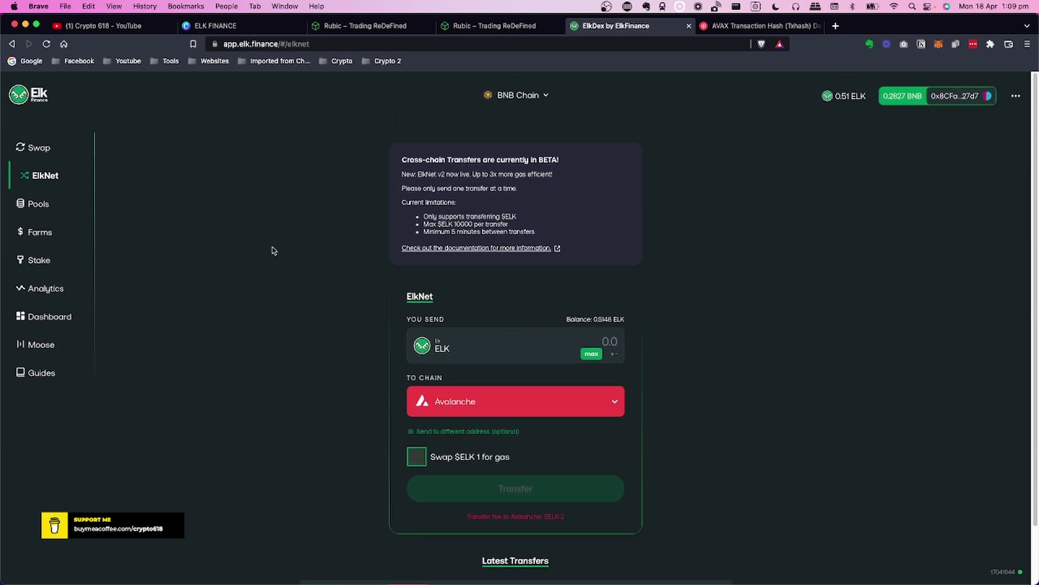
- Return to the swap page, change the network to Avalanche and approve the network switch in MetaMask
click(47, 152)
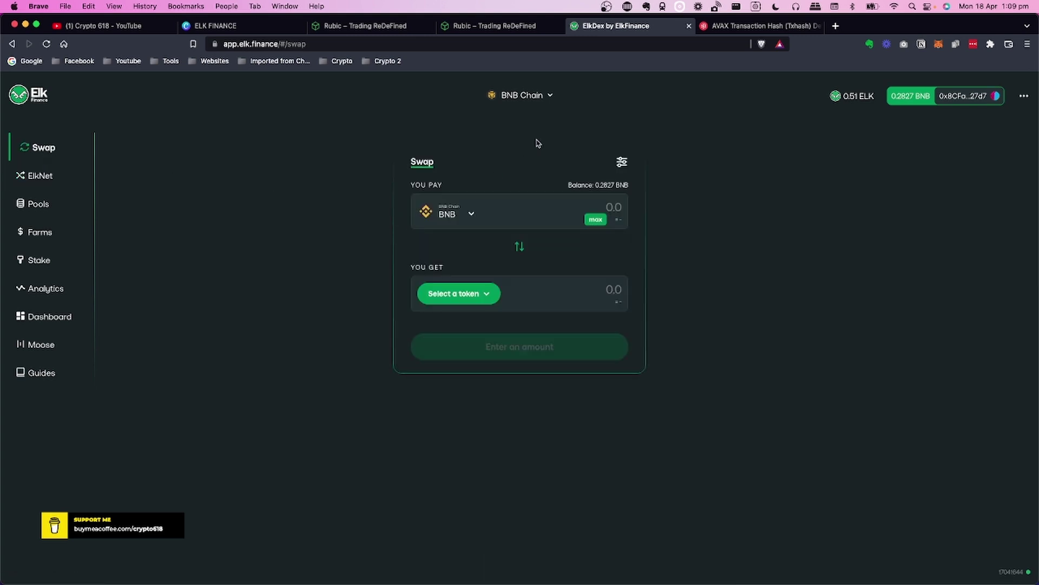
click(527, 96)
click(521, 116)
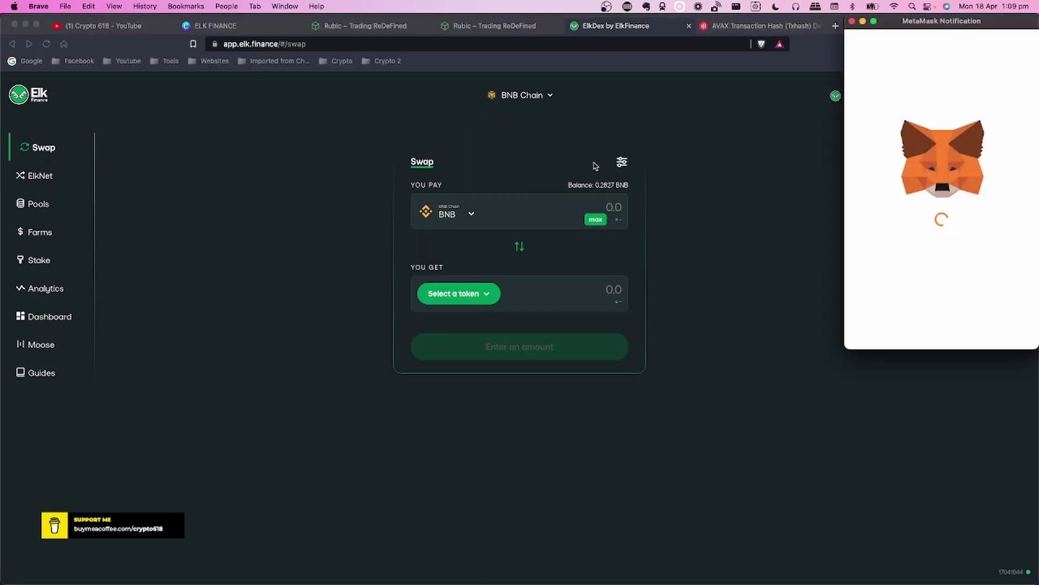
click(982, 327)
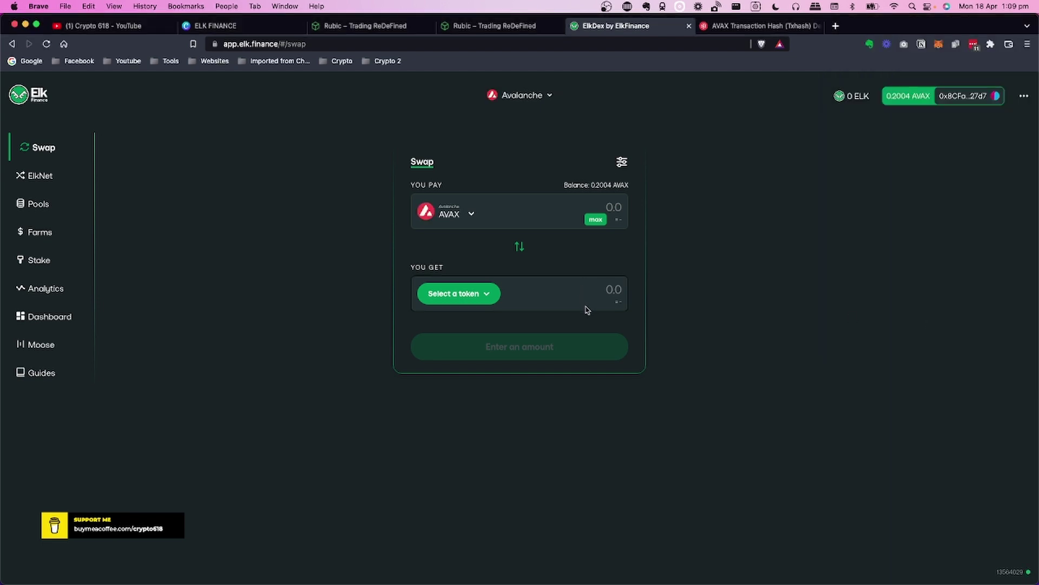
- Reverse the swap direction so AVAX is received, and choose ELK as the token to pay
click(520, 247)
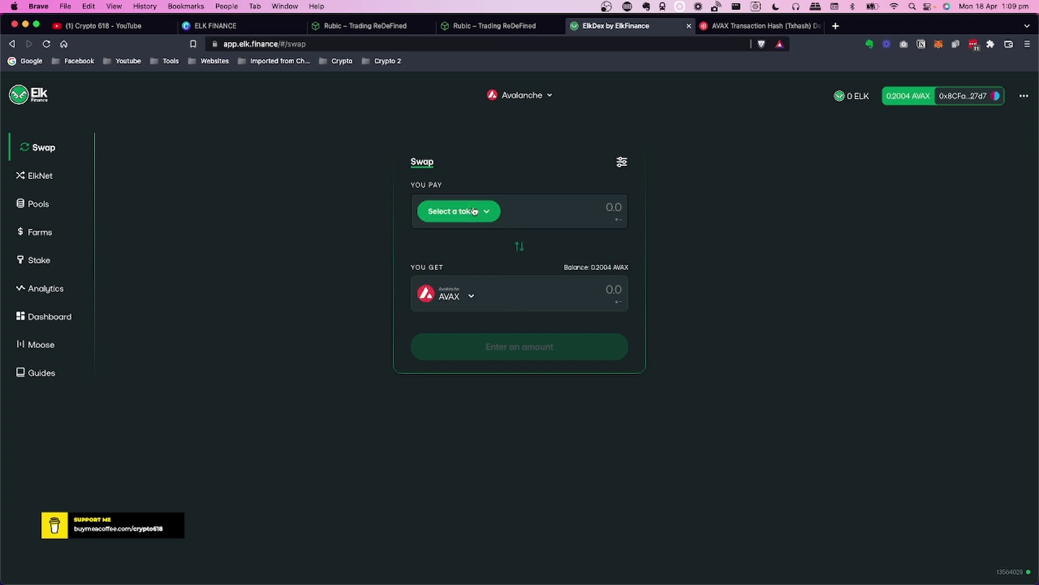
click(457, 211)
click(442, 181)
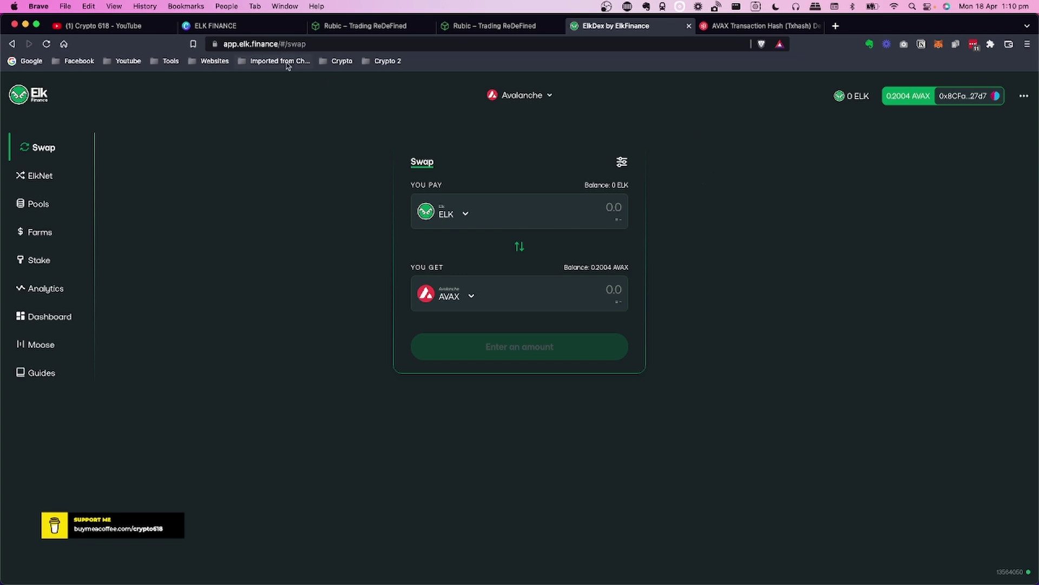
- Switch to the Crypto 618 YouTube channel by way of the Canva slide and look over its uploaded videos
click(267, 27)
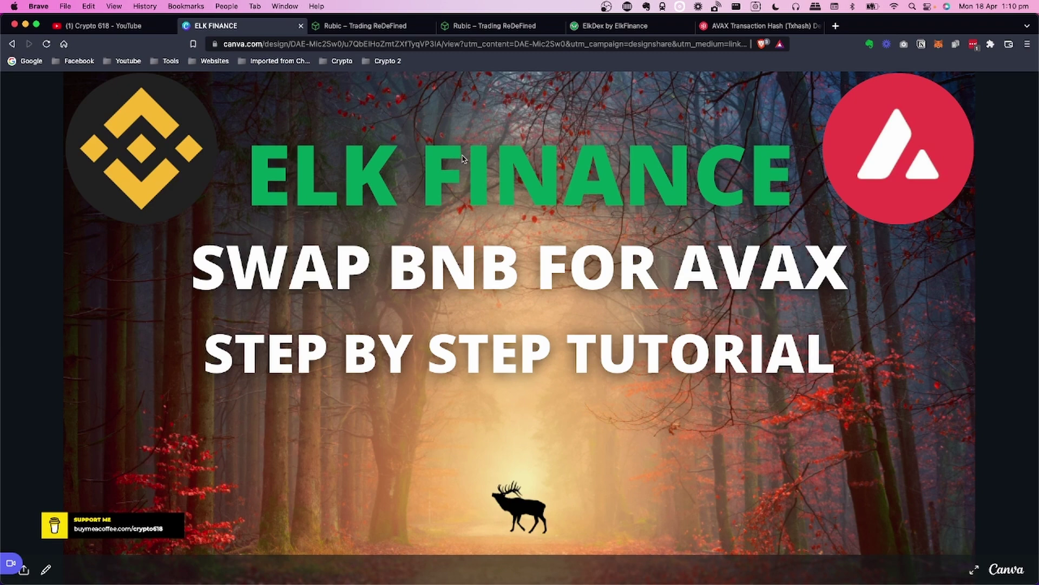
click(138, 28)
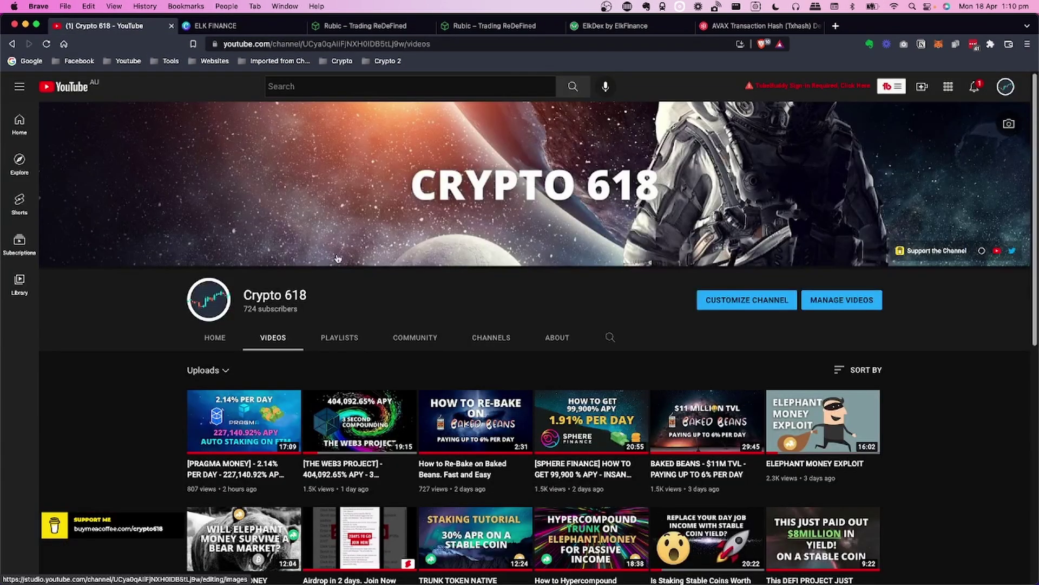
scroll(360, 284, down, 1)
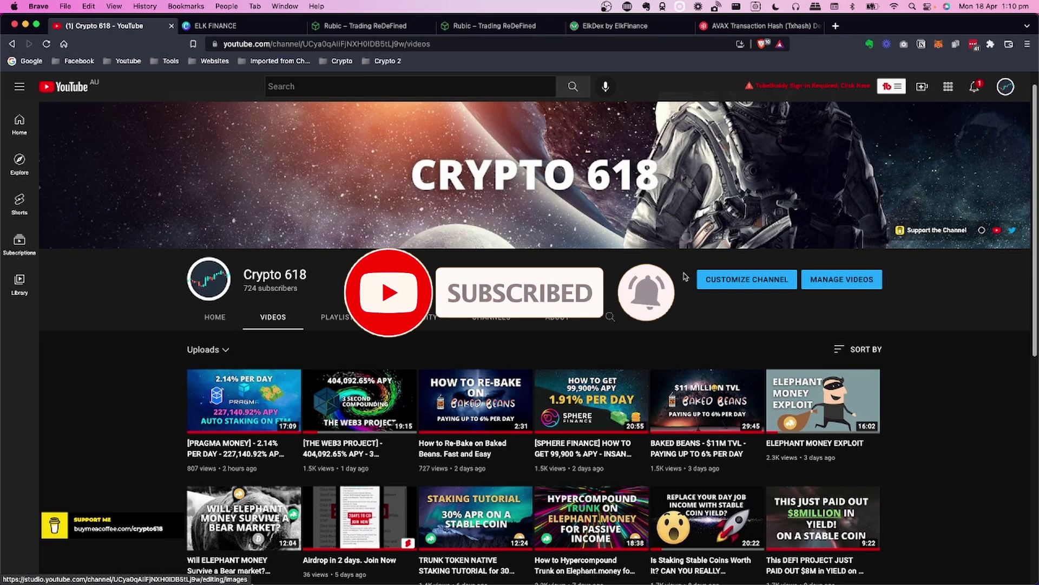
- Open the channel's Buy Me a Coffee support page and examine the Crypto 618 Private Discord membership offer
click(940, 238)
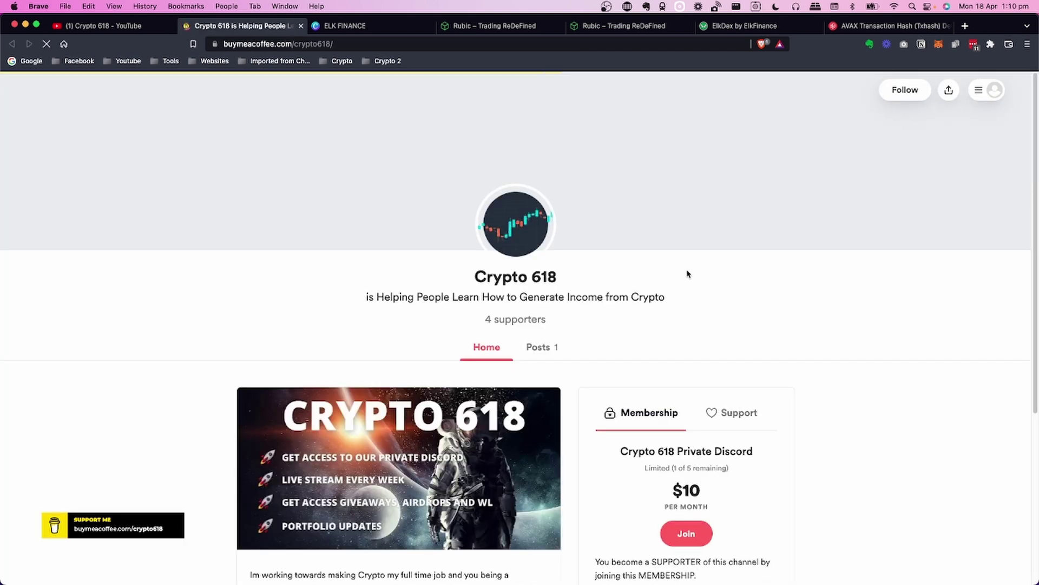
scroll(693, 270, down, 3)
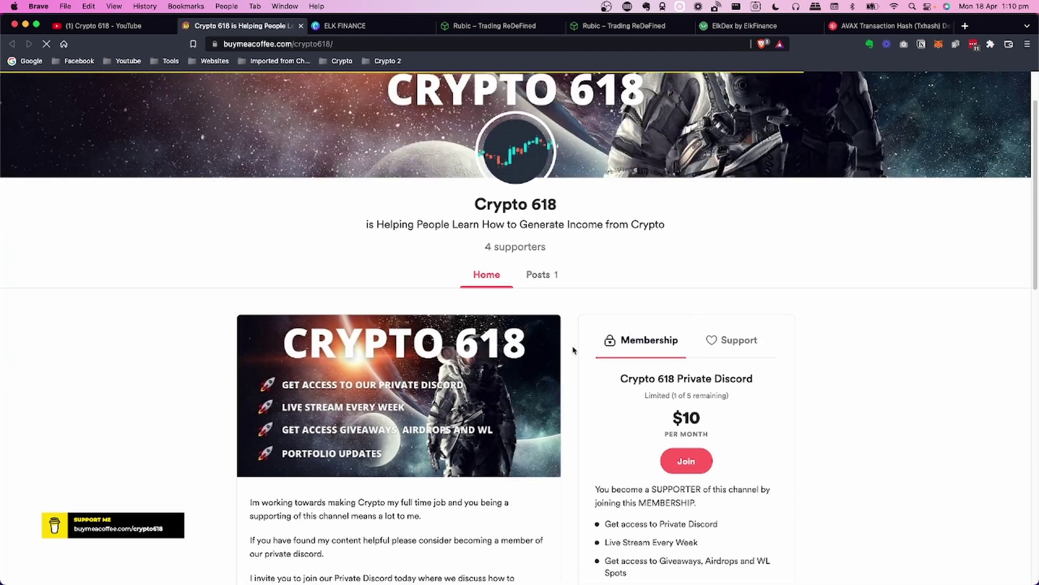
scroll(575, 349, down, 2)
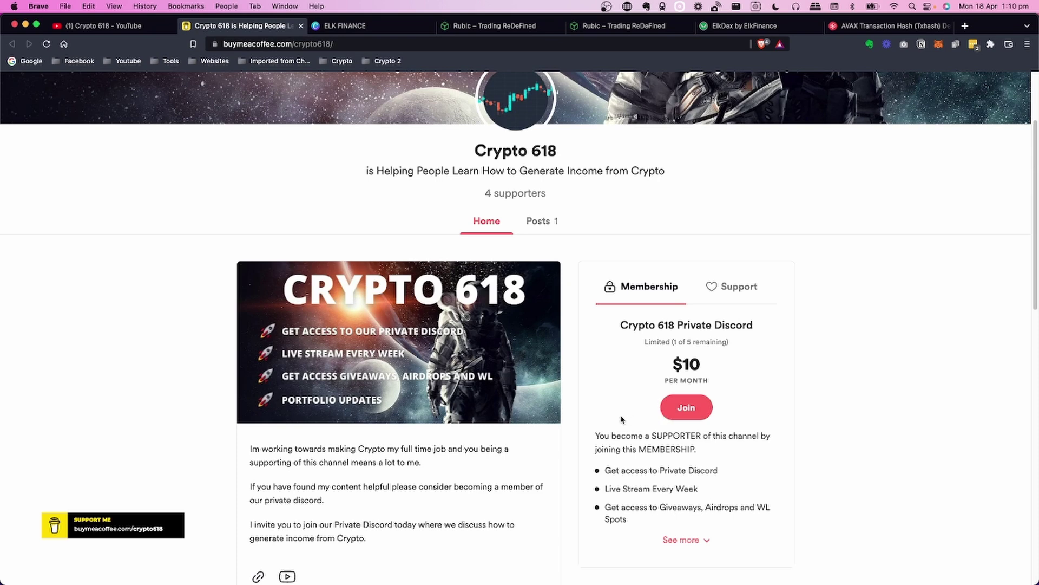
scroll(574, 439, down, 1)
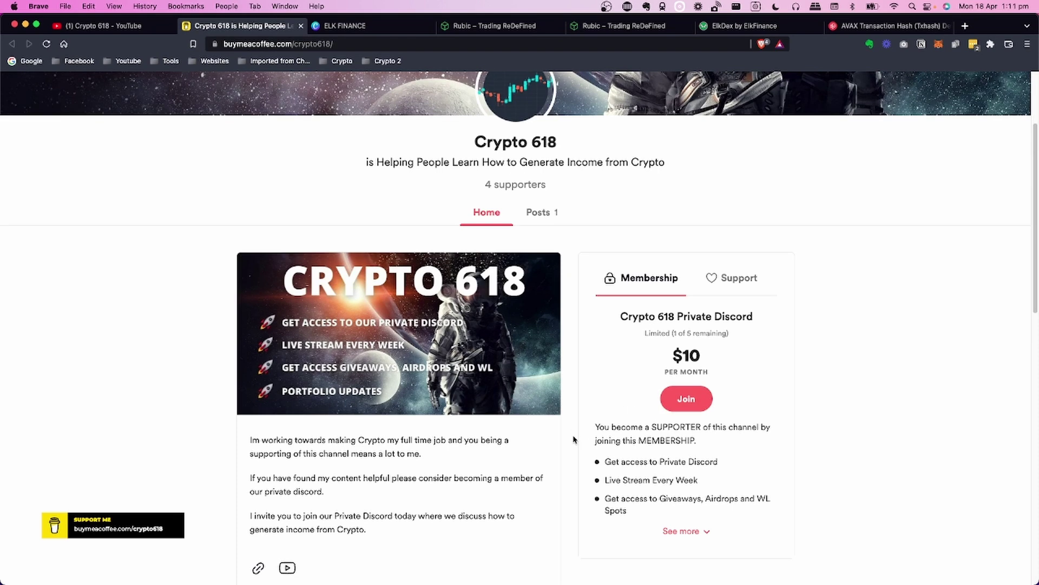
scroll(574, 440, down, 2)
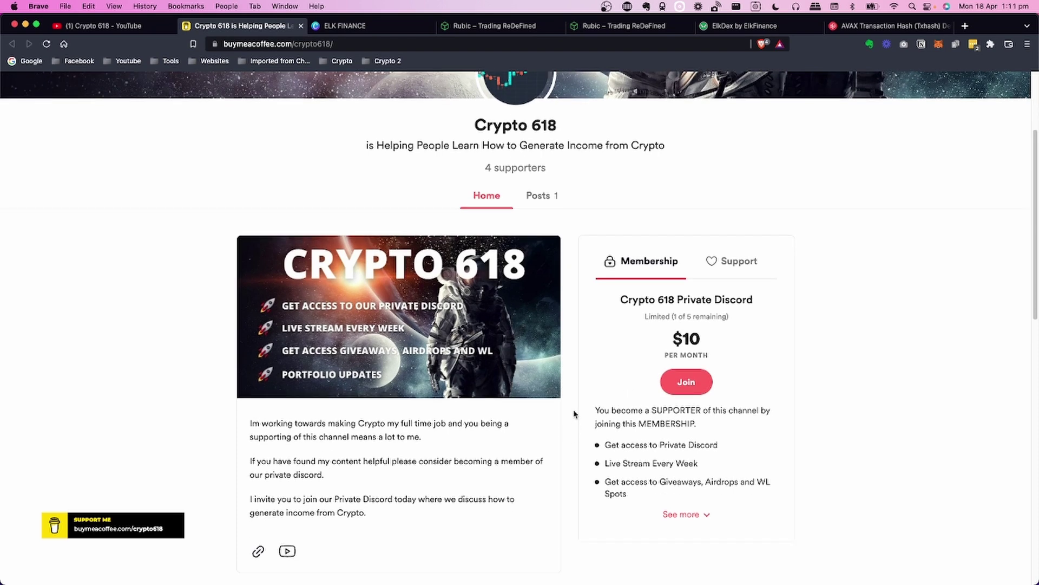
scroll(566, 393, up, 10)
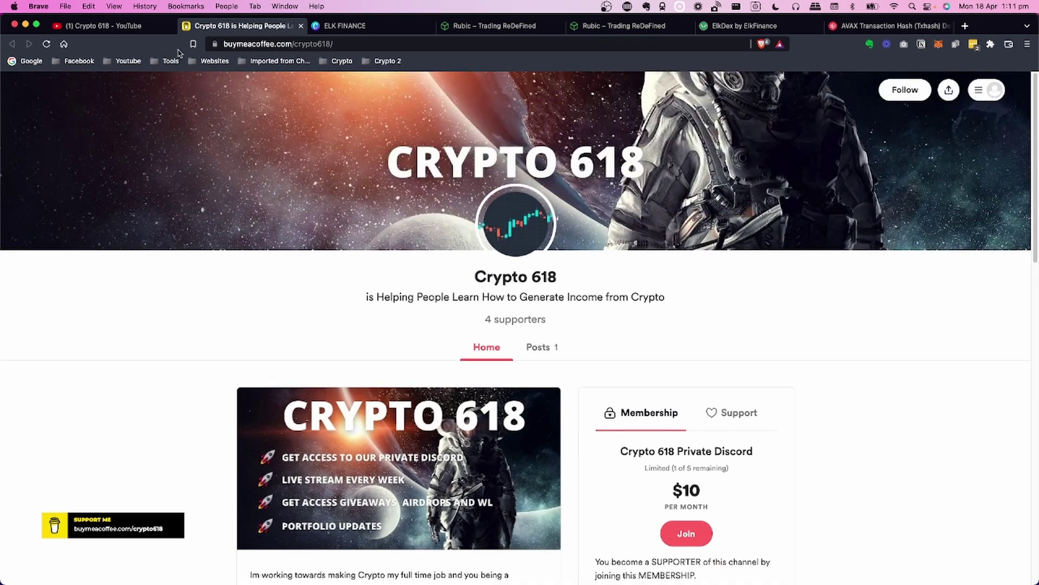
- Open the crypto618.one newsletter site from the YouTube channel's banner links and examine its subscription plans without signing up
click(148, 27)
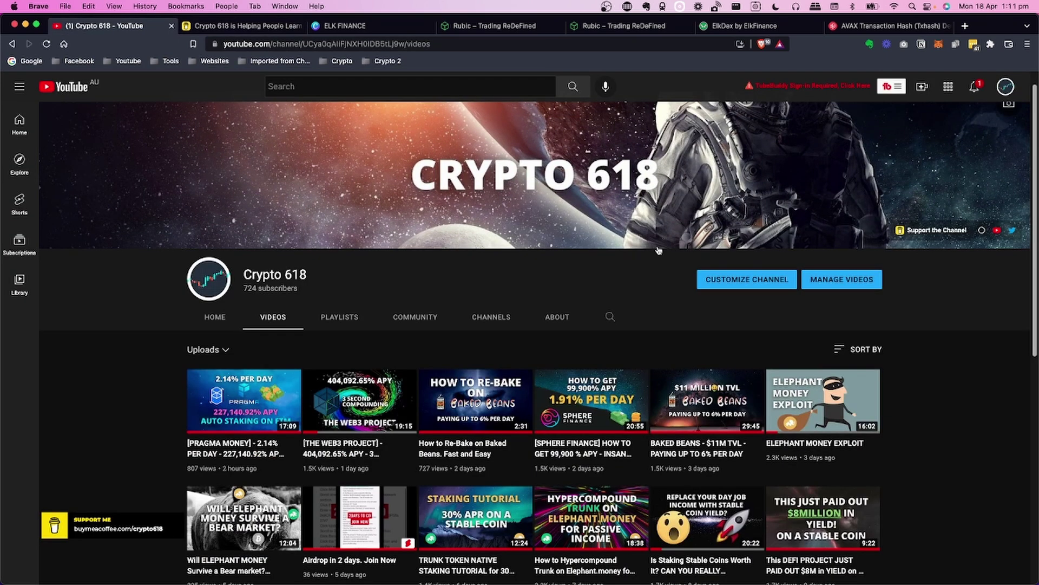
click(981, 232)
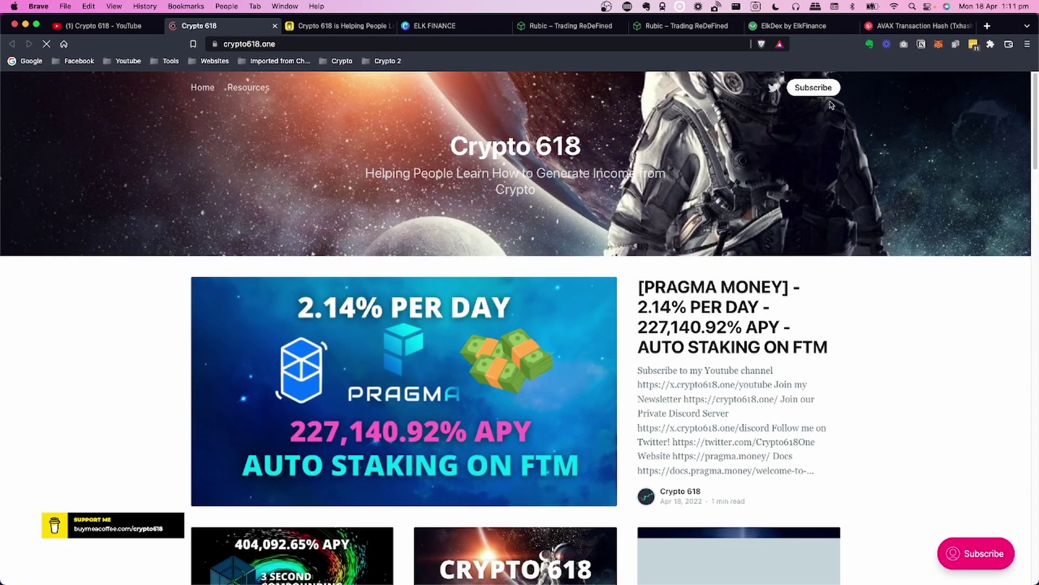
click(818, 92)
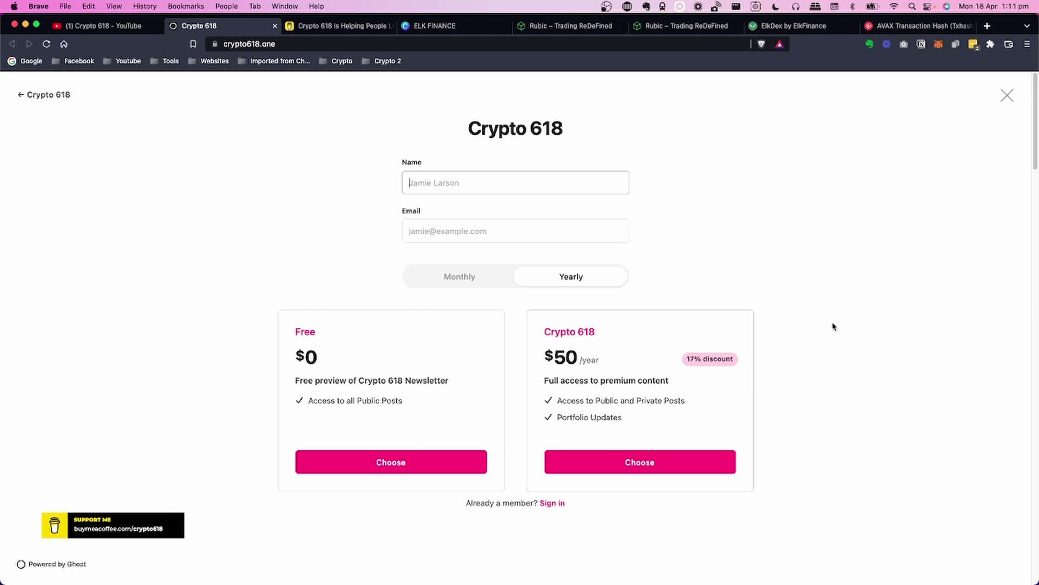
click(1007, 95)
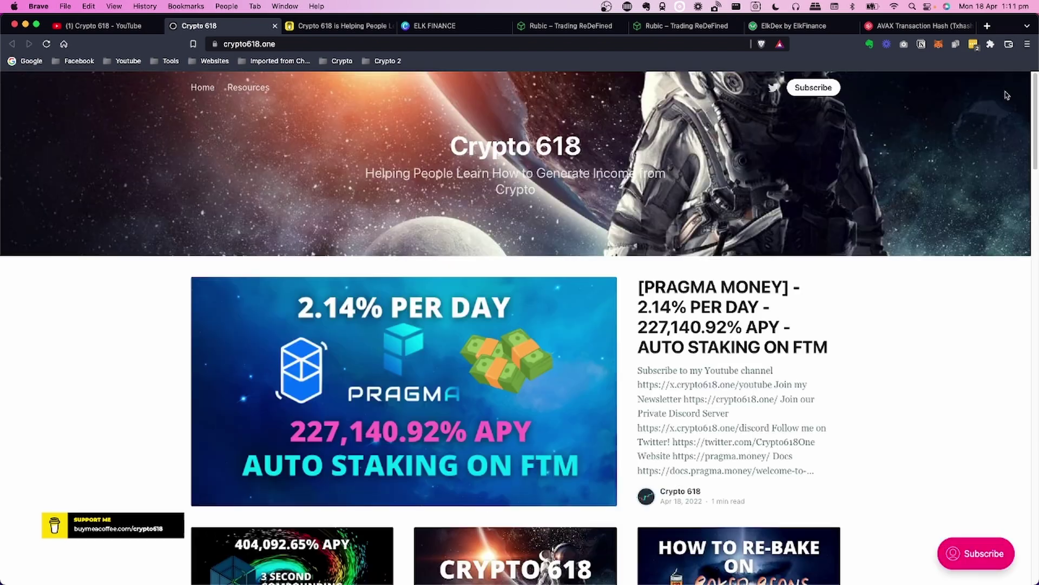
- Skim the posts on the crypto618.one home page and return to the Crypto 618 YouTube channel
scroll(702, 335, down, 10)
scroll(702, 335, up, 10)
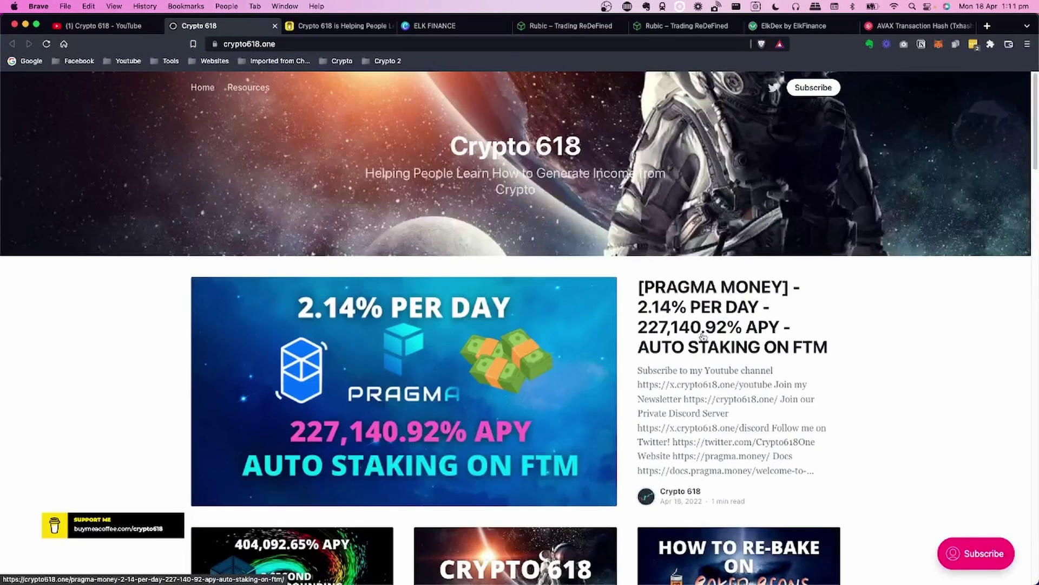
click(89, 27)
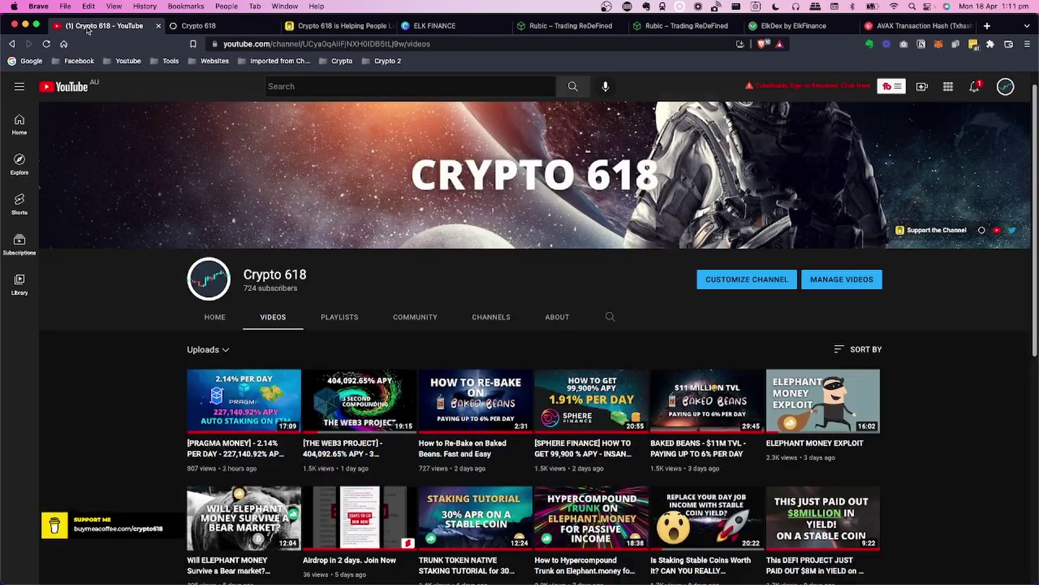